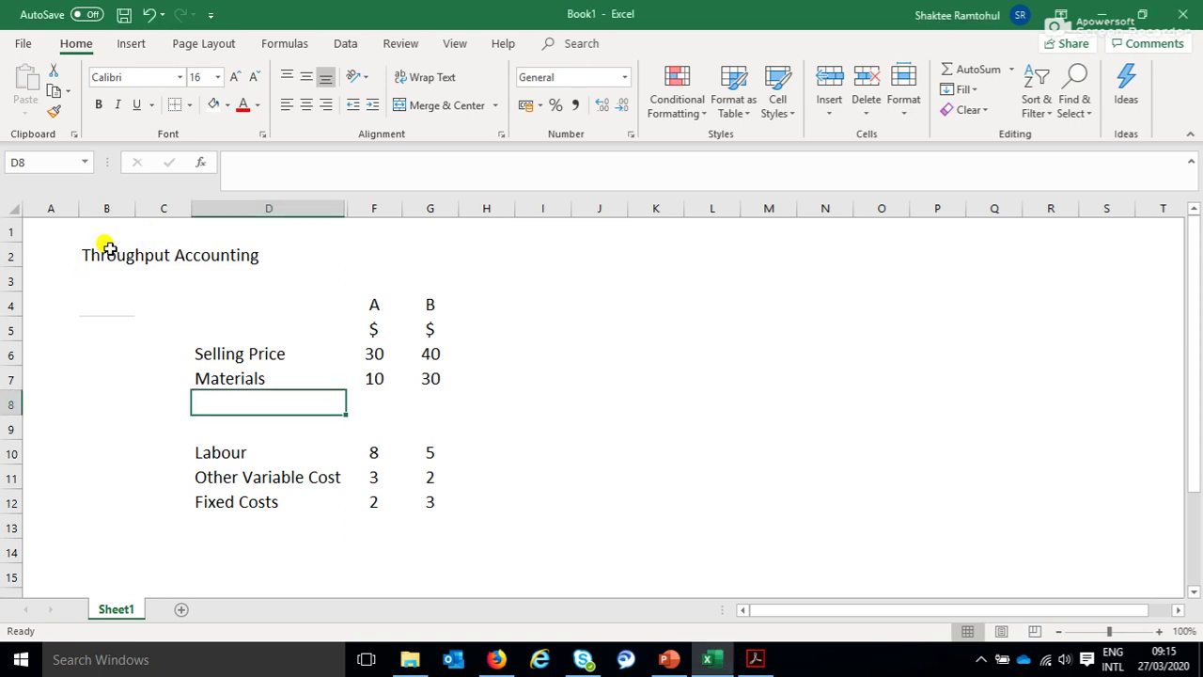
- Enter the note 'Labour cost if considered as a fixed cost' in cell I4
drag(106, 247, 210, 266)
click(575, 402)
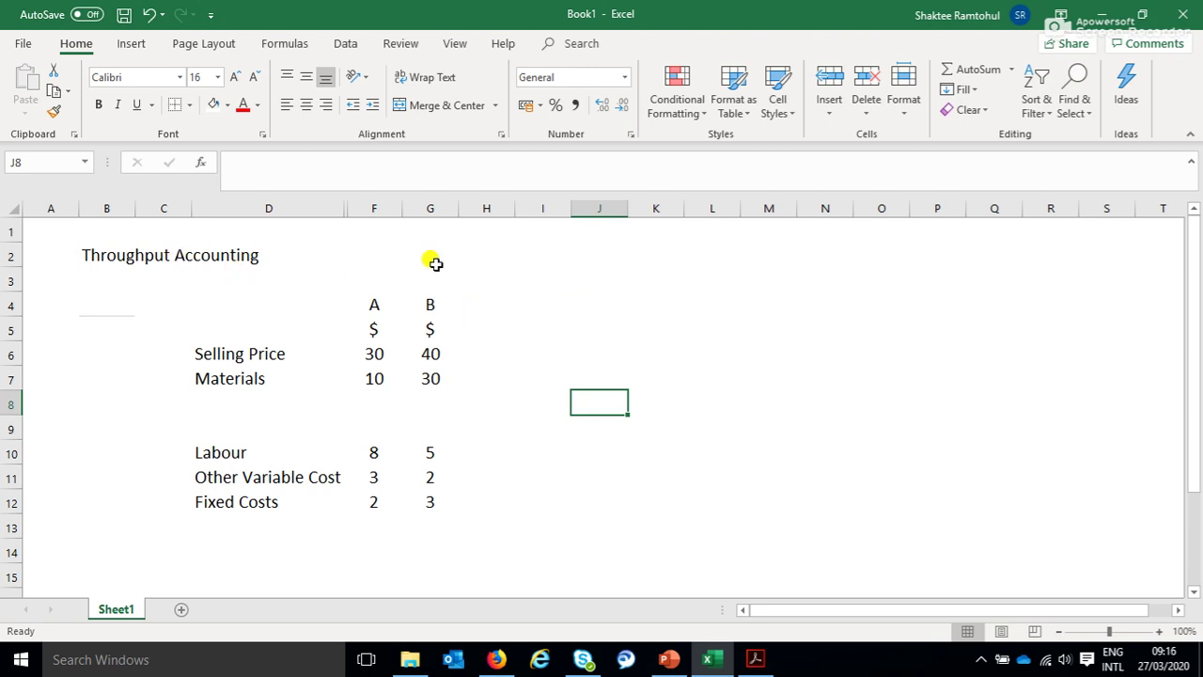
click(557, 305)
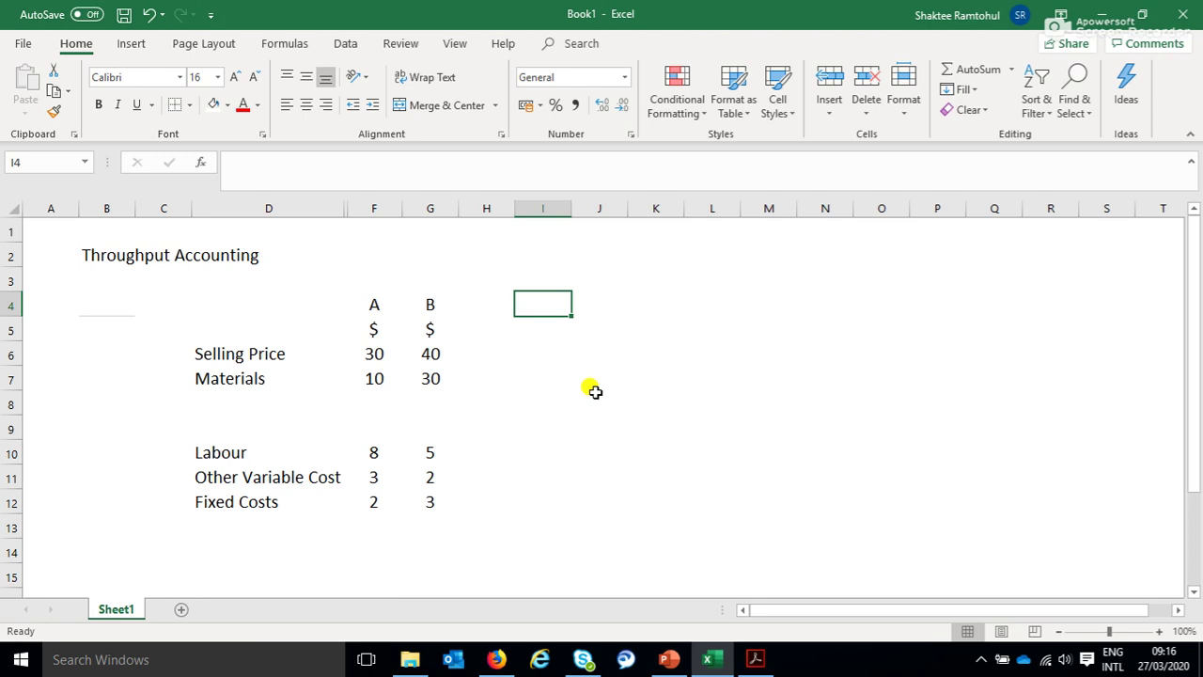
text(Labour)
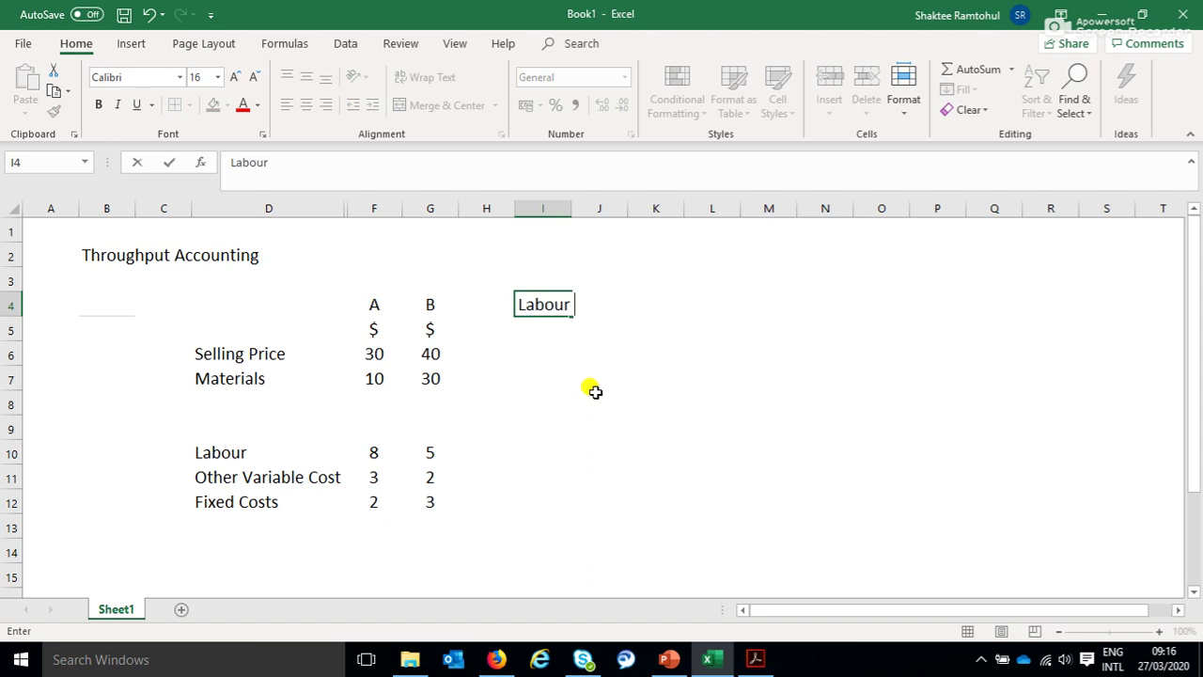
text( cost if considered )
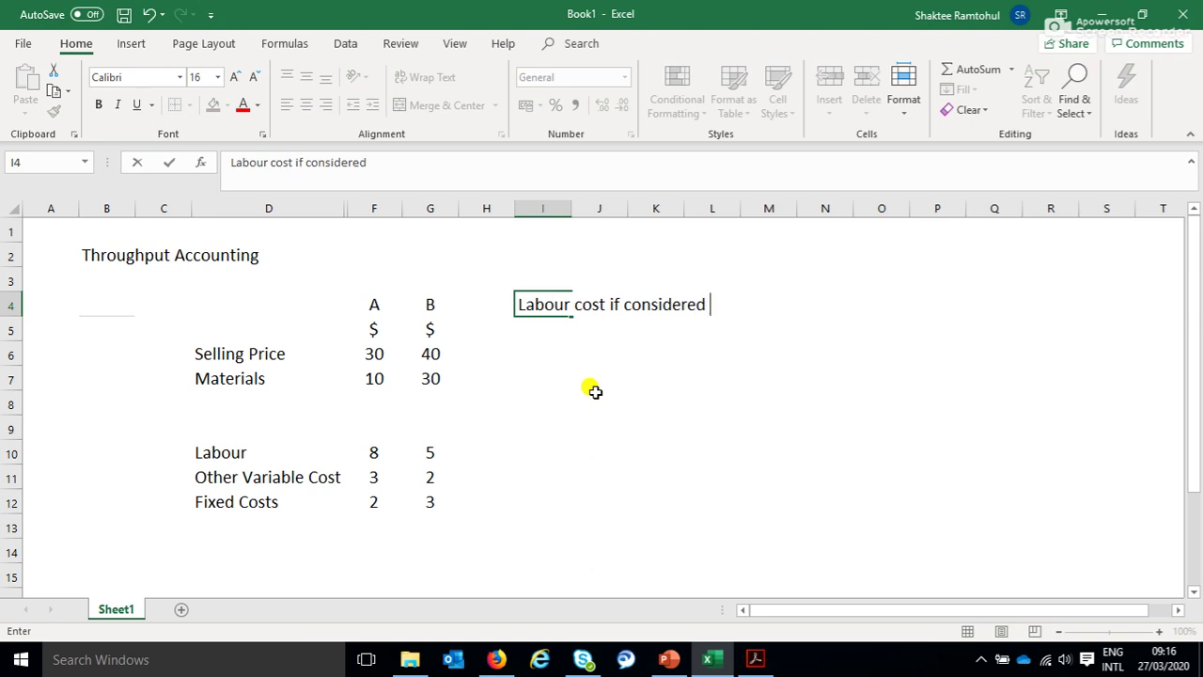
text(as a fixed cost)
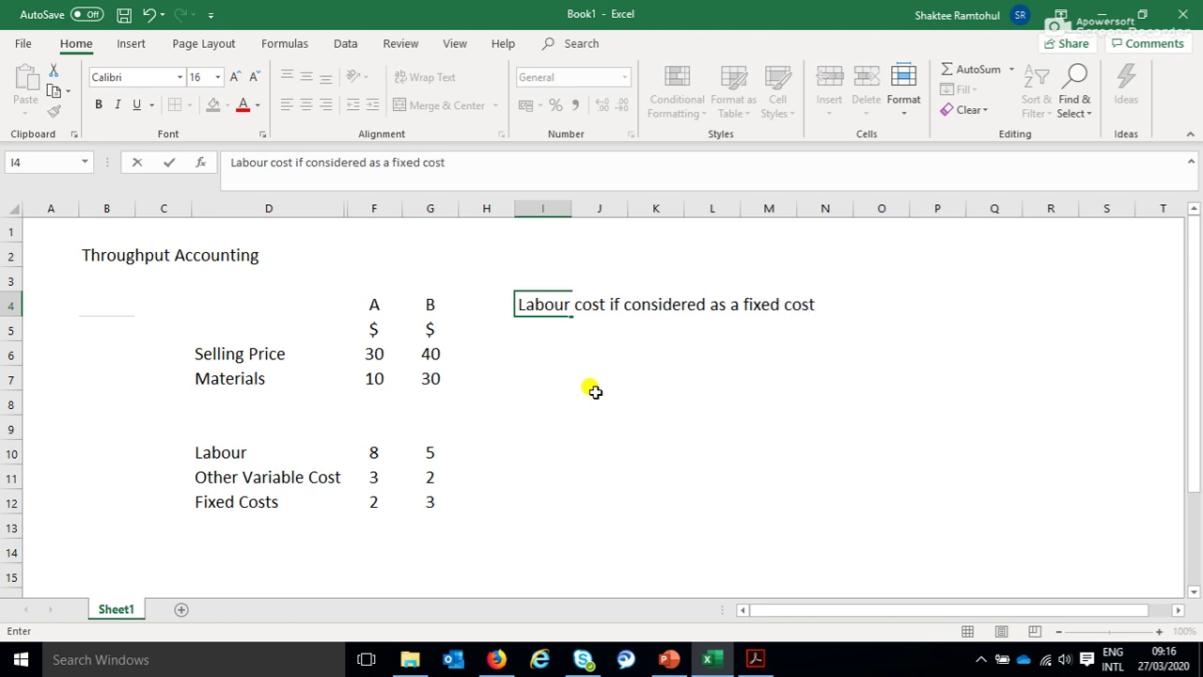
key(Return)
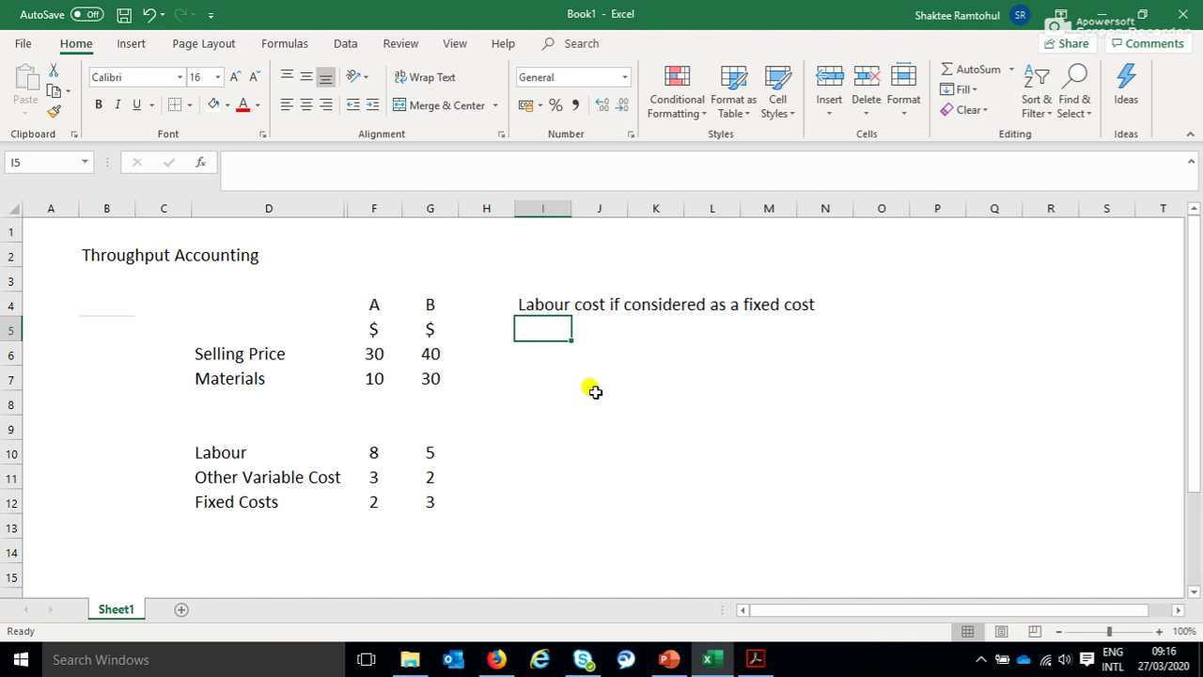
click(543, 303)
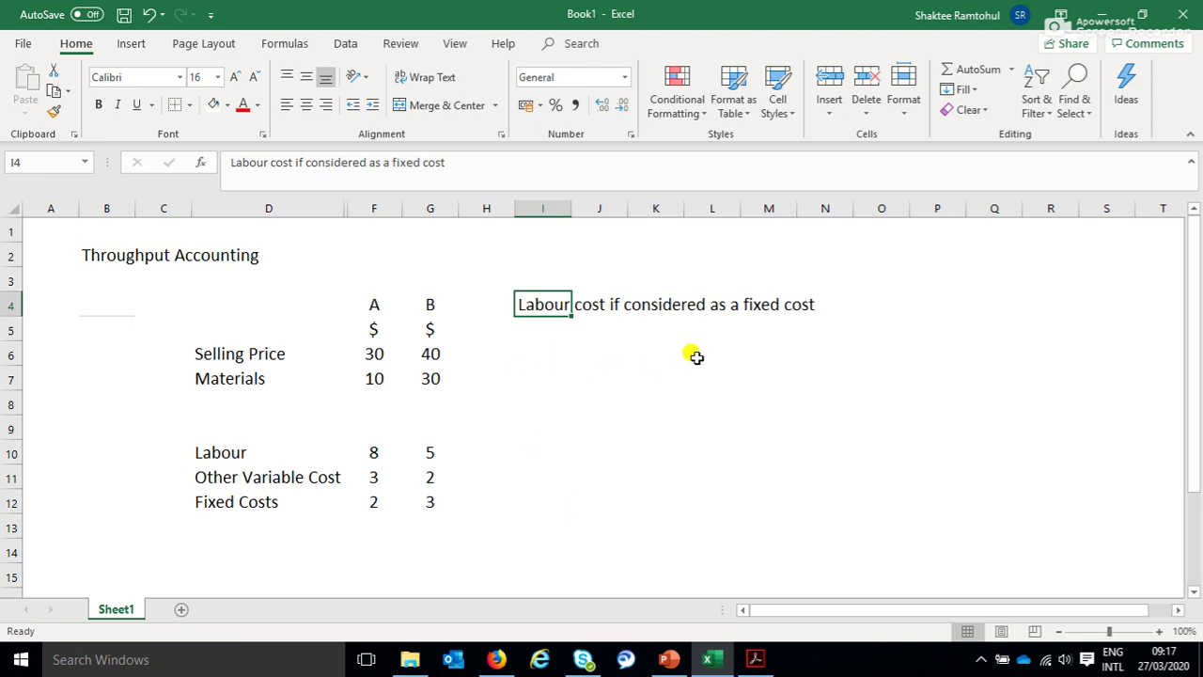
- Type 'The only variable cost is Materials' in cell I6, correcting the misspelled 'Materials'
click(553, 344)
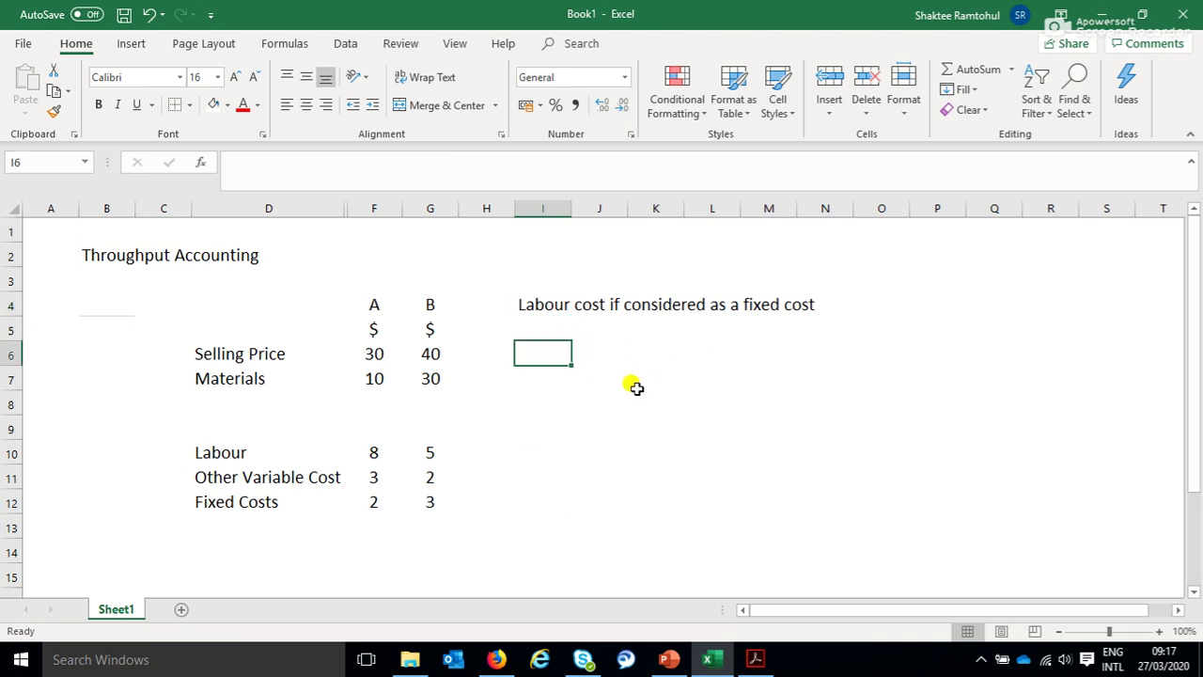
text(The onl)
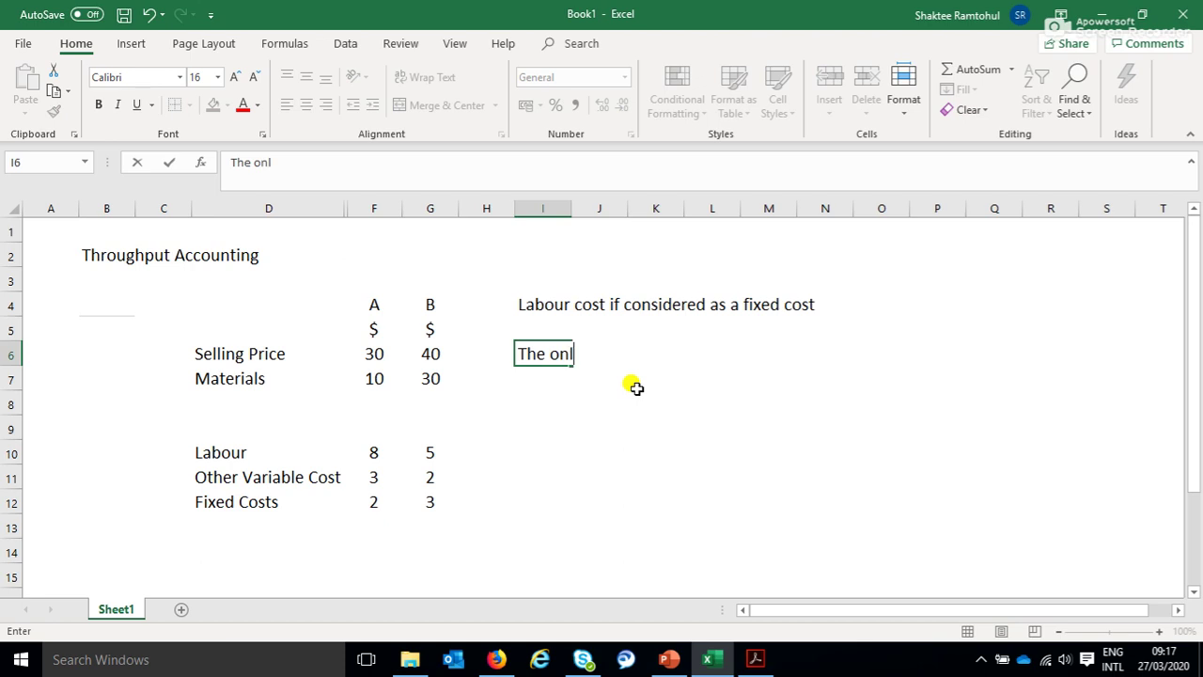
text(y variable cost )
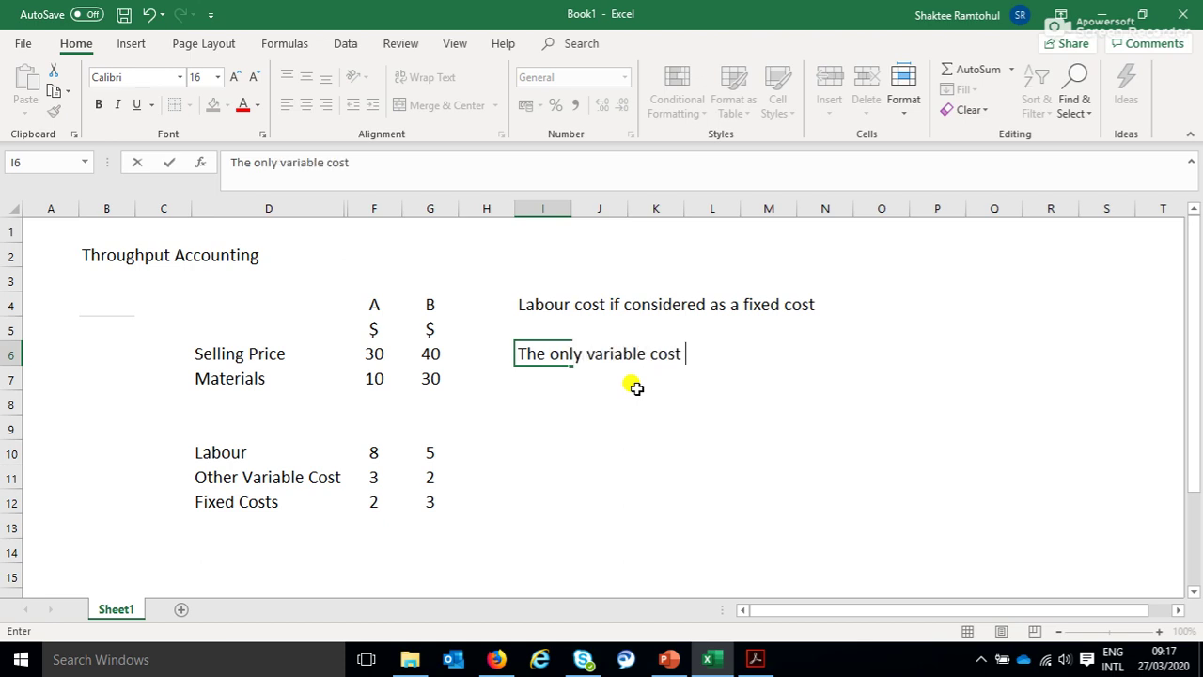
text(is Maerials)
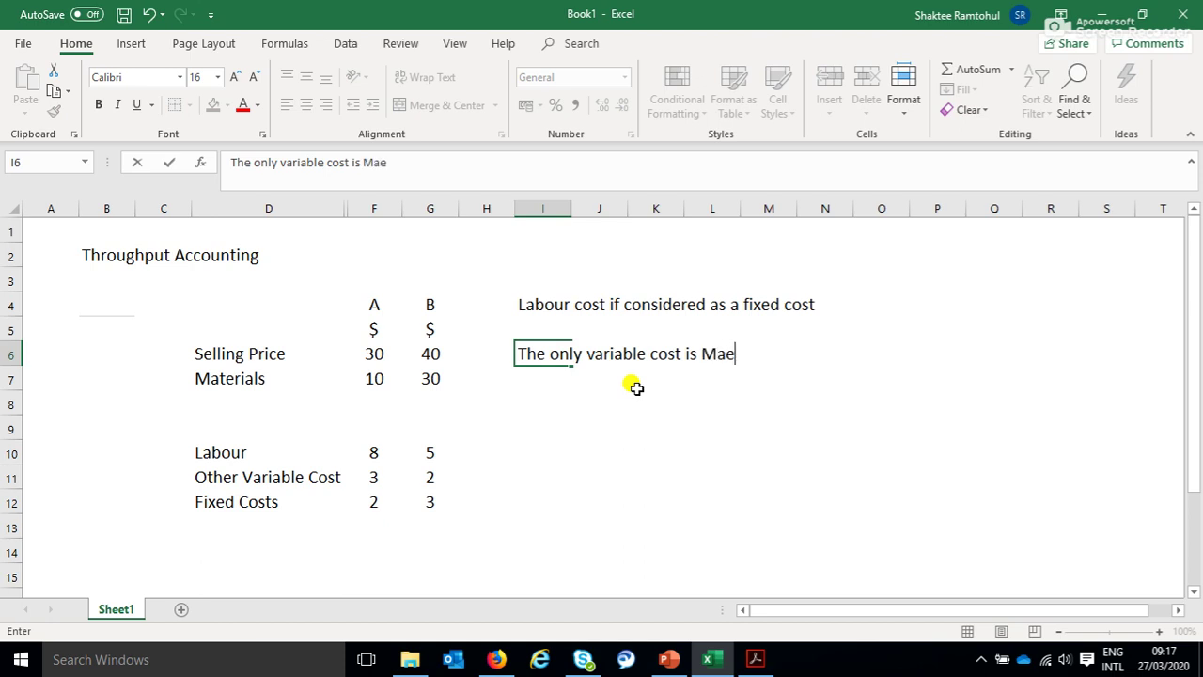
key(BackSpace)
key(BackSpace)
key(BackSpace)
key(BackSpace)
key(BackSpace)
key(BackSpace)
text(terials)
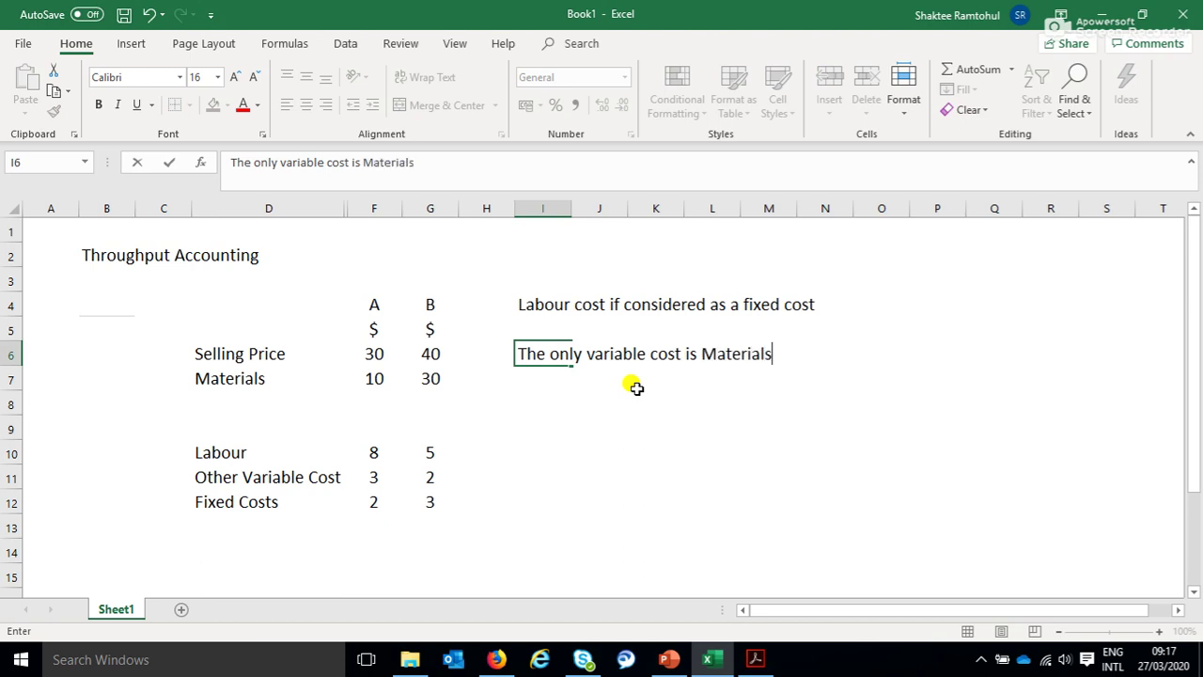
key(Return)
key(Return)
click(779, 404)
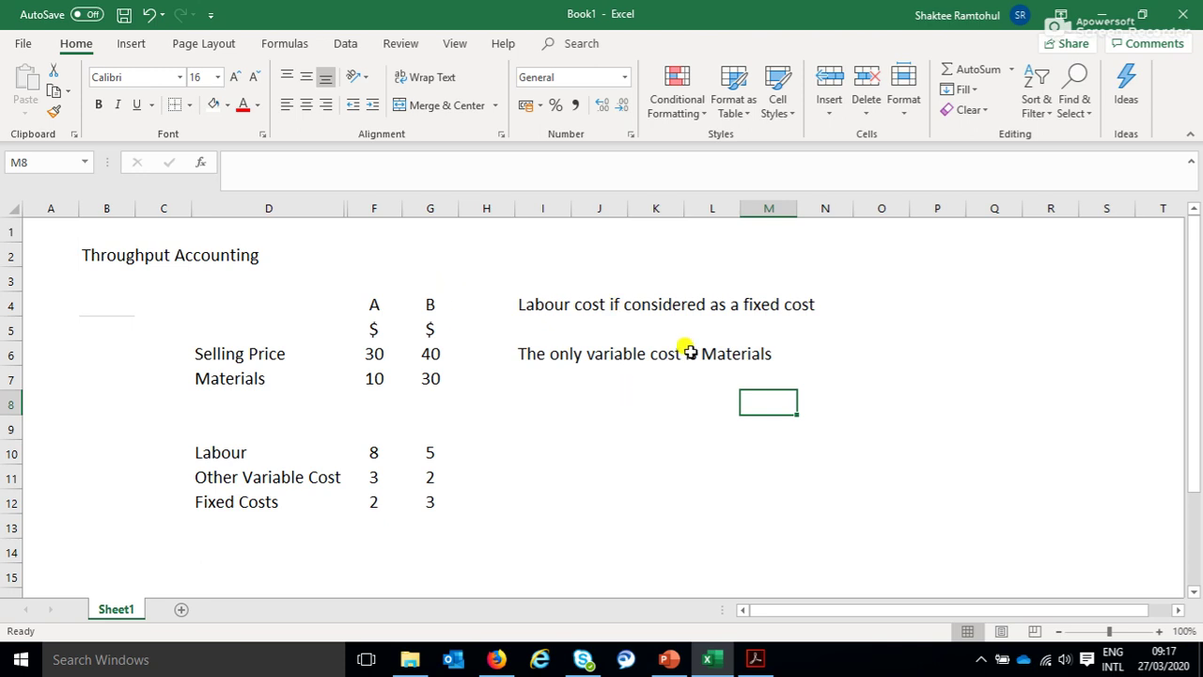
click(216, 402)
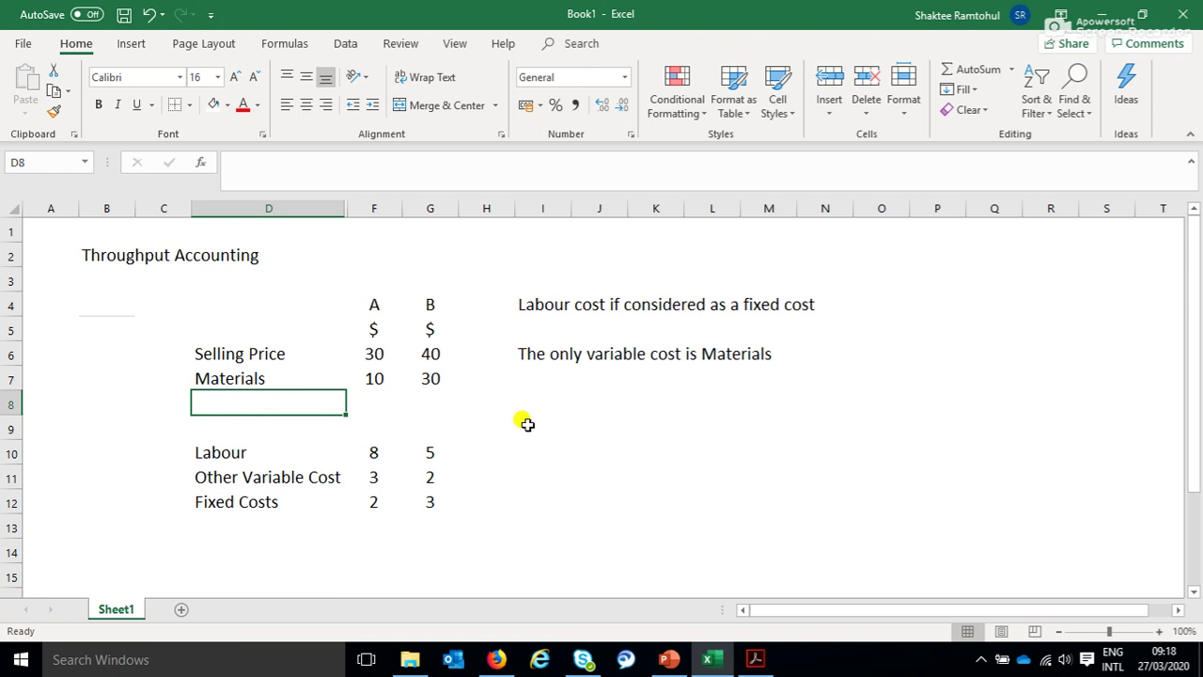
- Label D8 'contribution' and enter =F6-F7 in F8 for product A
text(con)
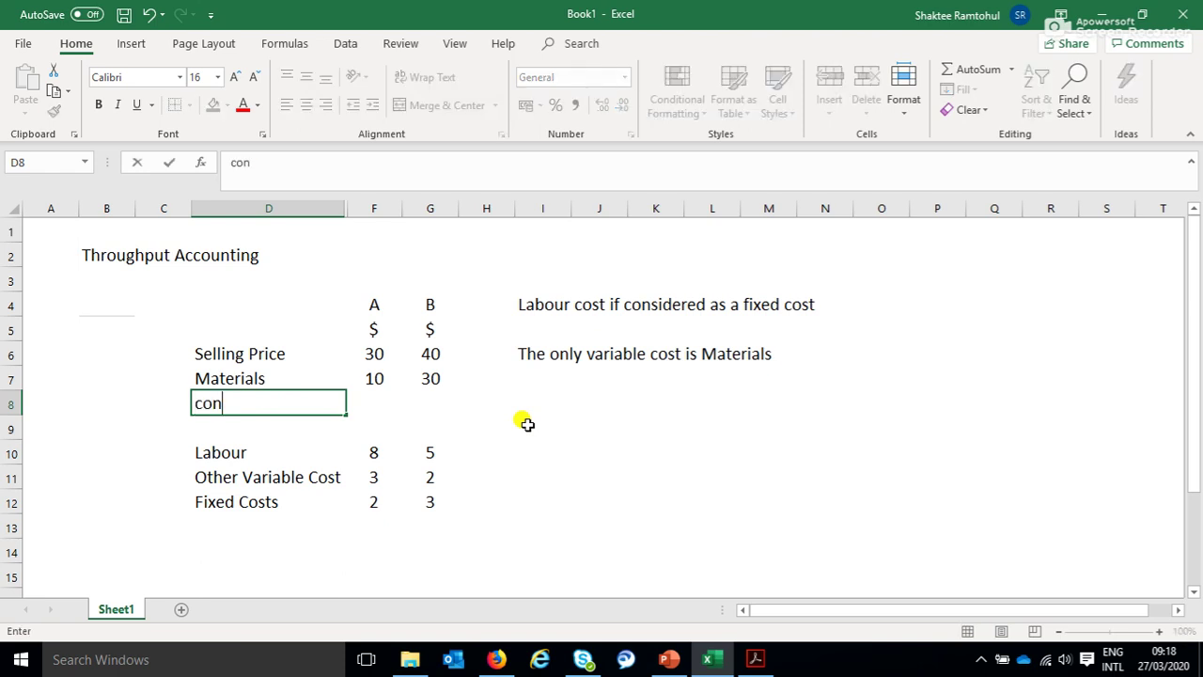
text(tribution)
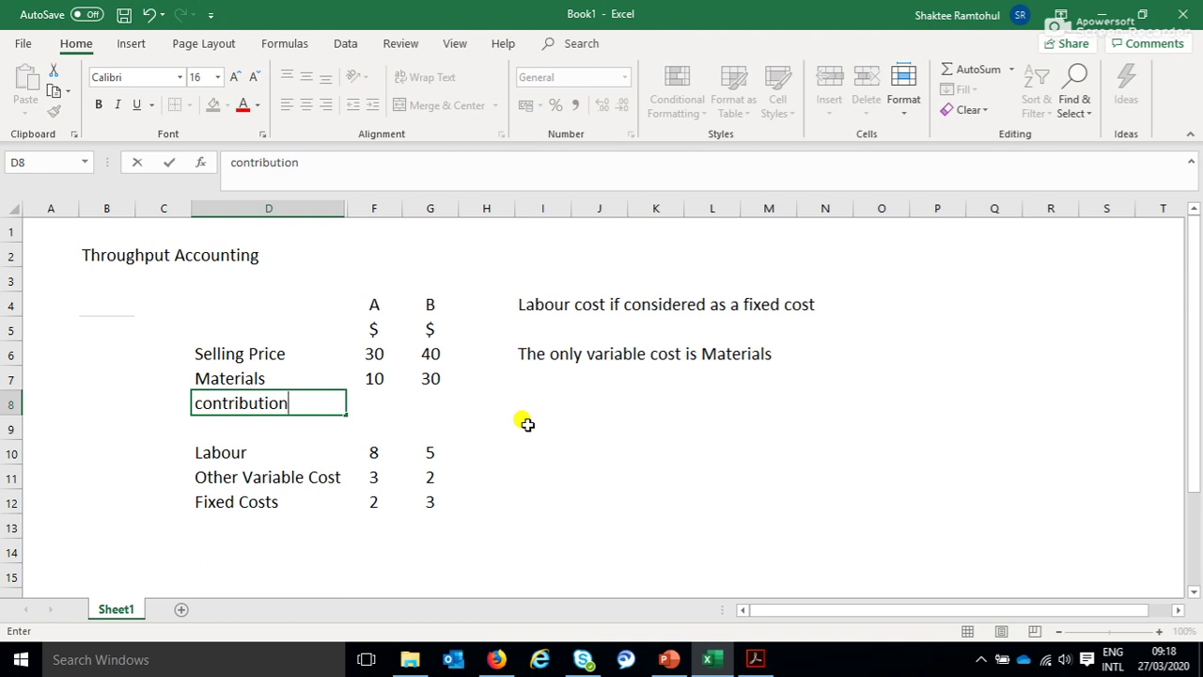
key(Tab)
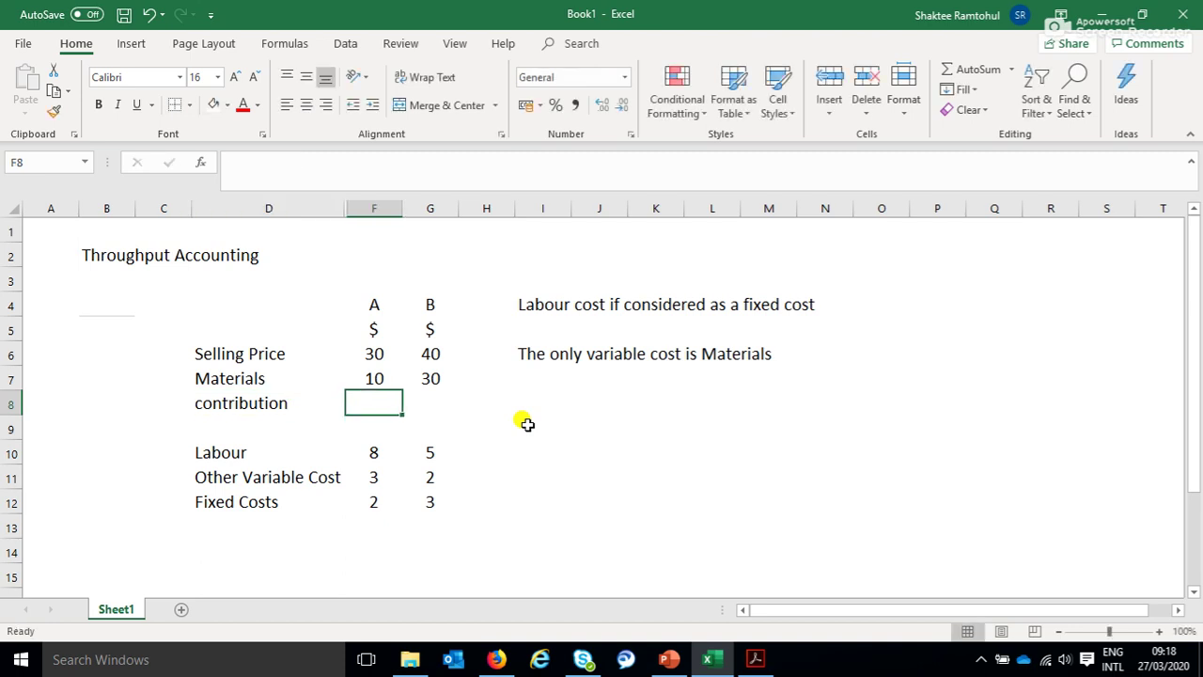
double_click(151, 375)
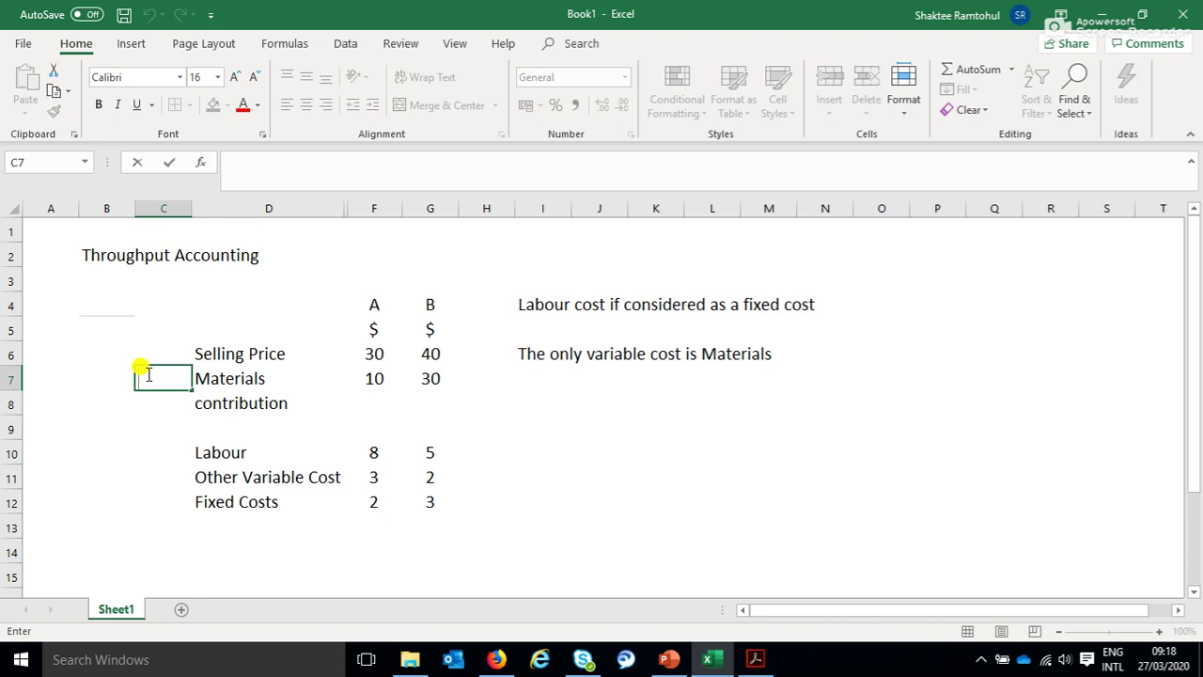
click(241, 378)
click(369, 405)
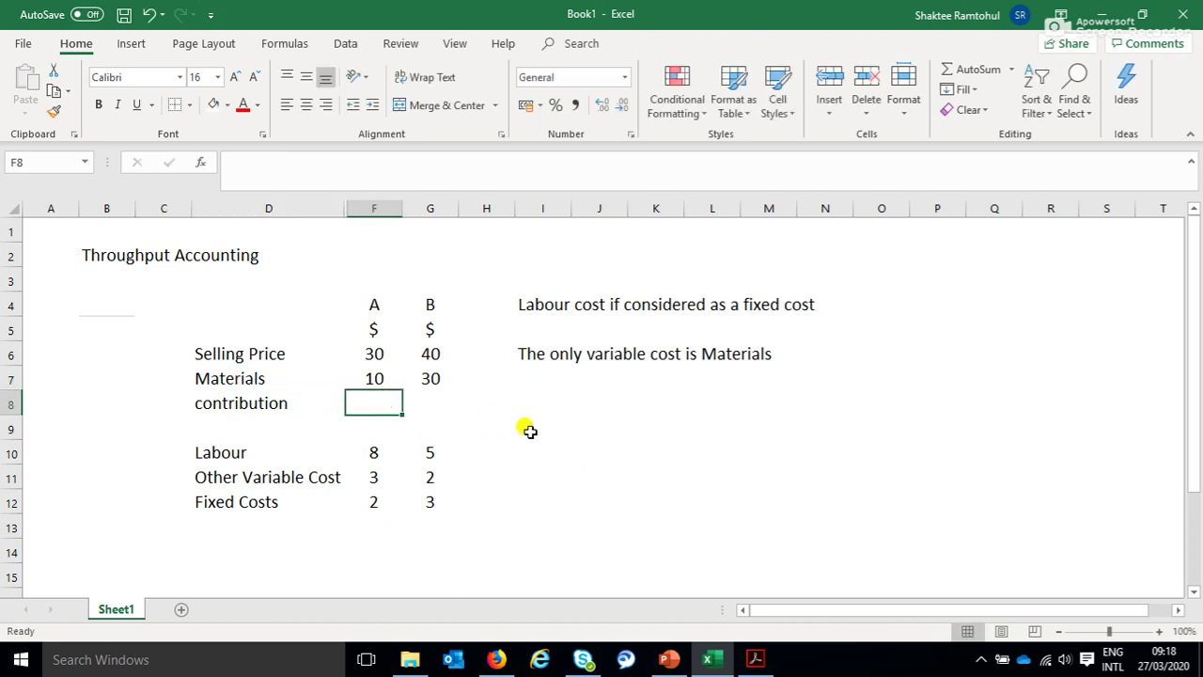
text(=)
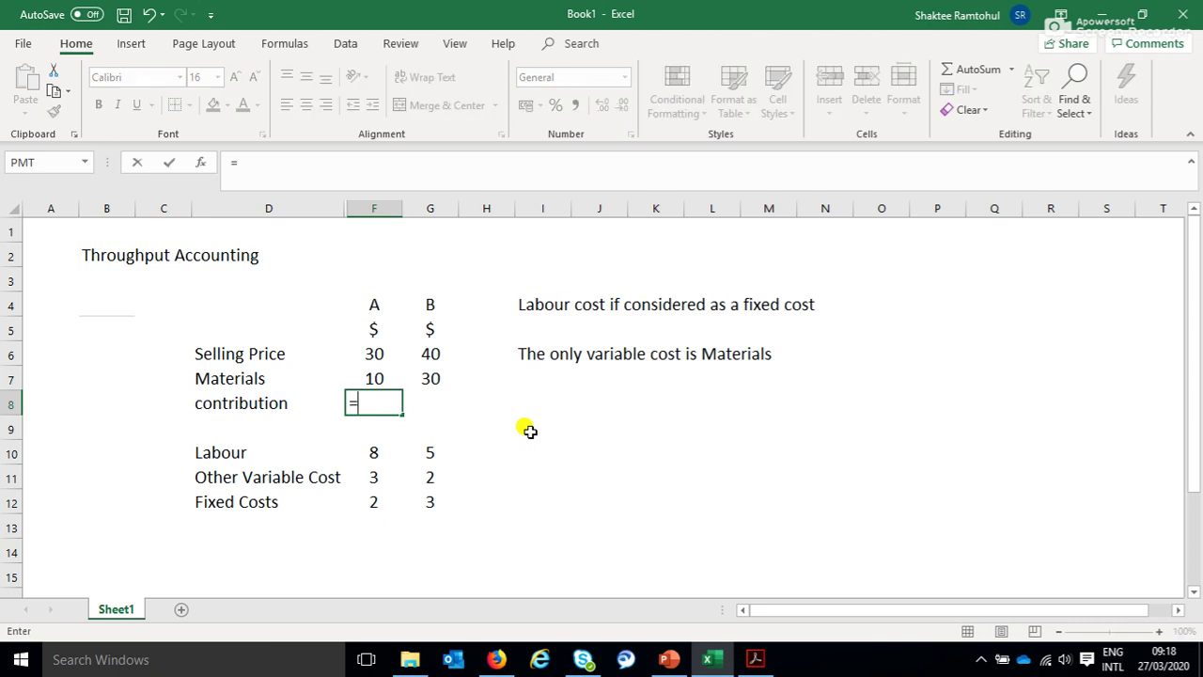
click(367, 346)
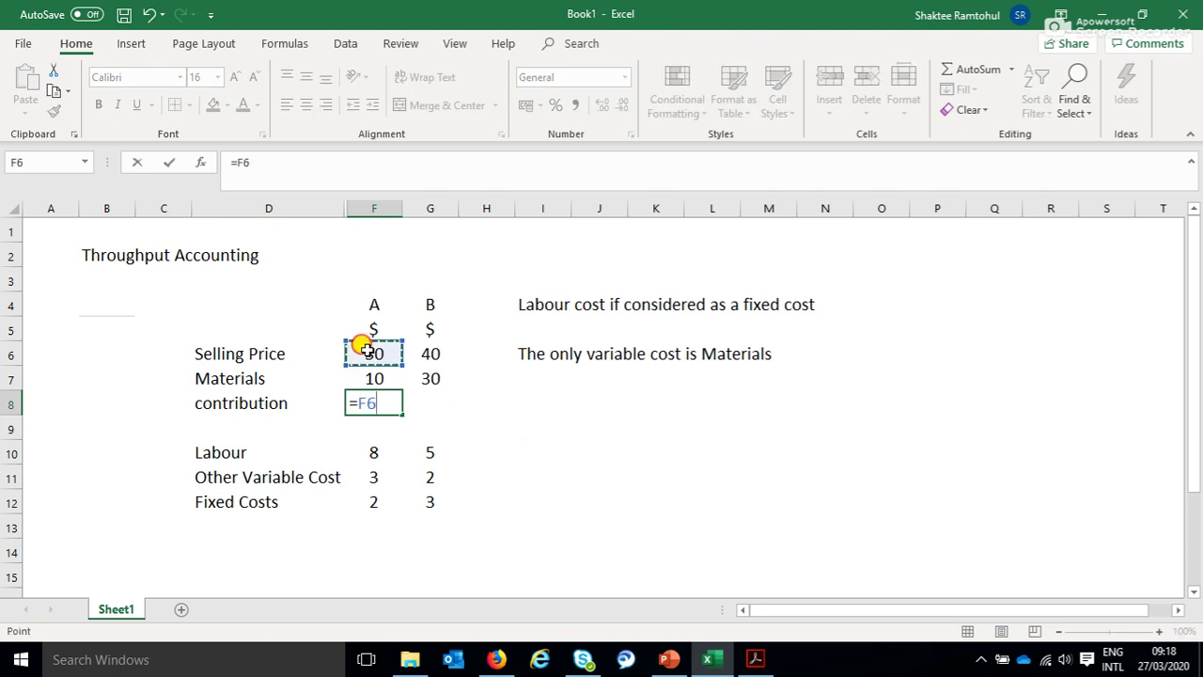
text(-)
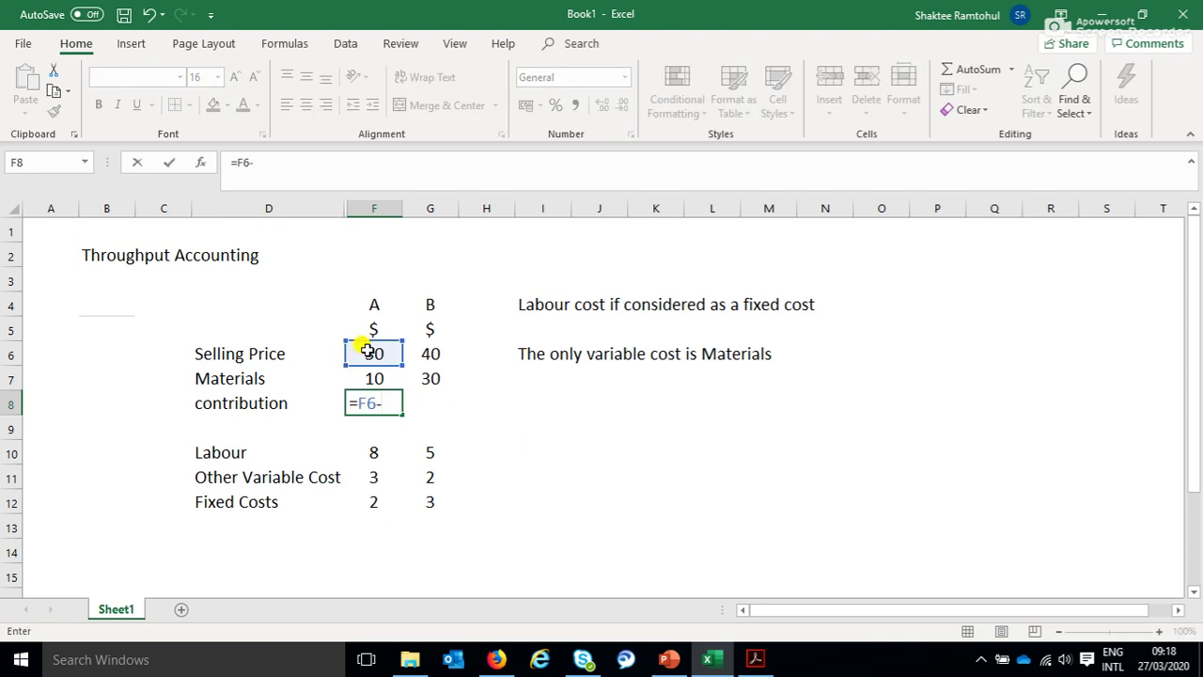
click(367, 376)
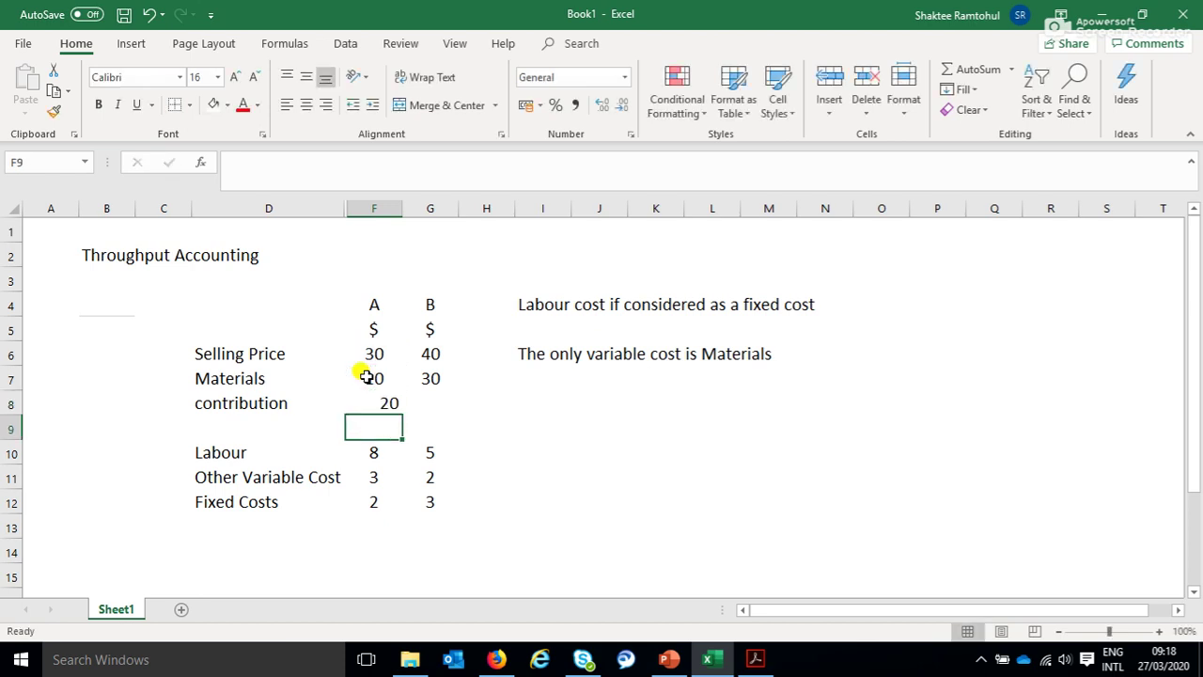
- Centre the contribution cells and fill the formula to G8, giving 20 and 10
click(371, 403)
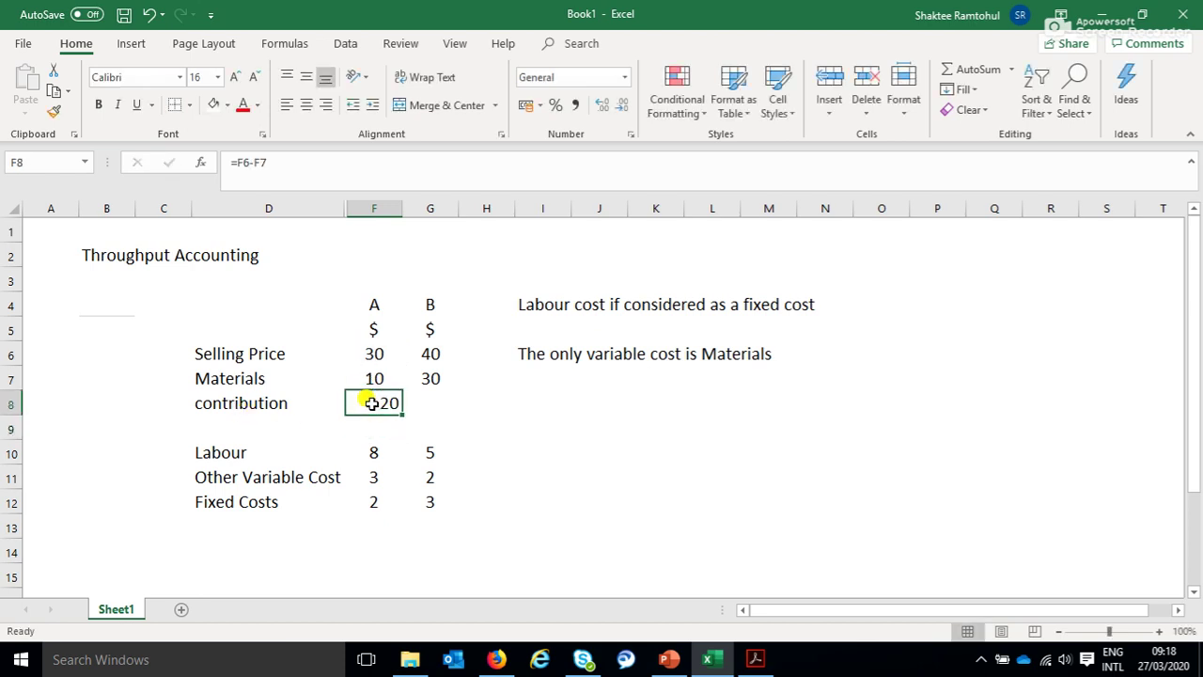
key(shift+Right)
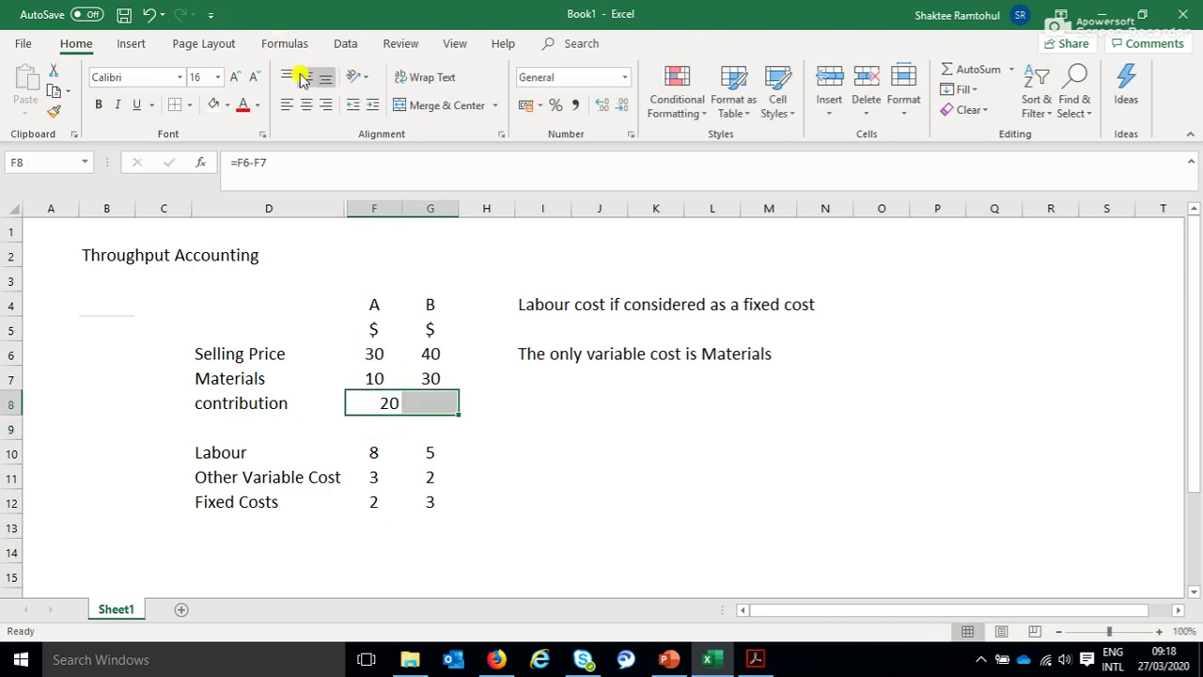
click(307, 104)
click(542, 423)
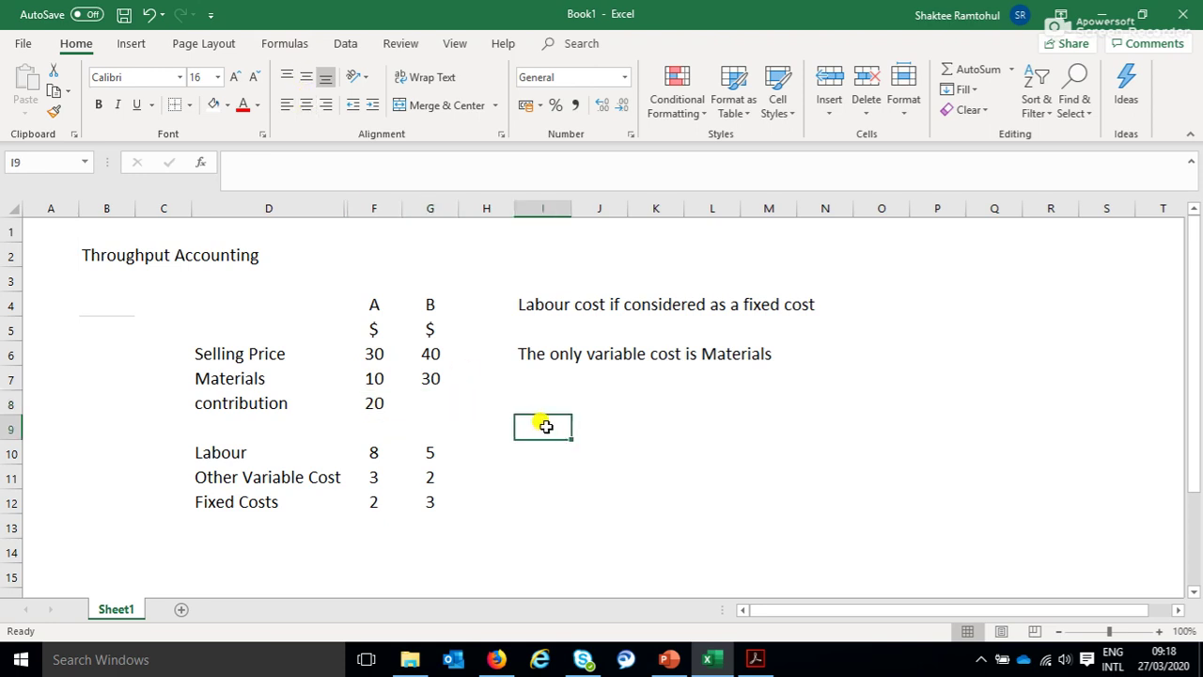
click(377, 399)
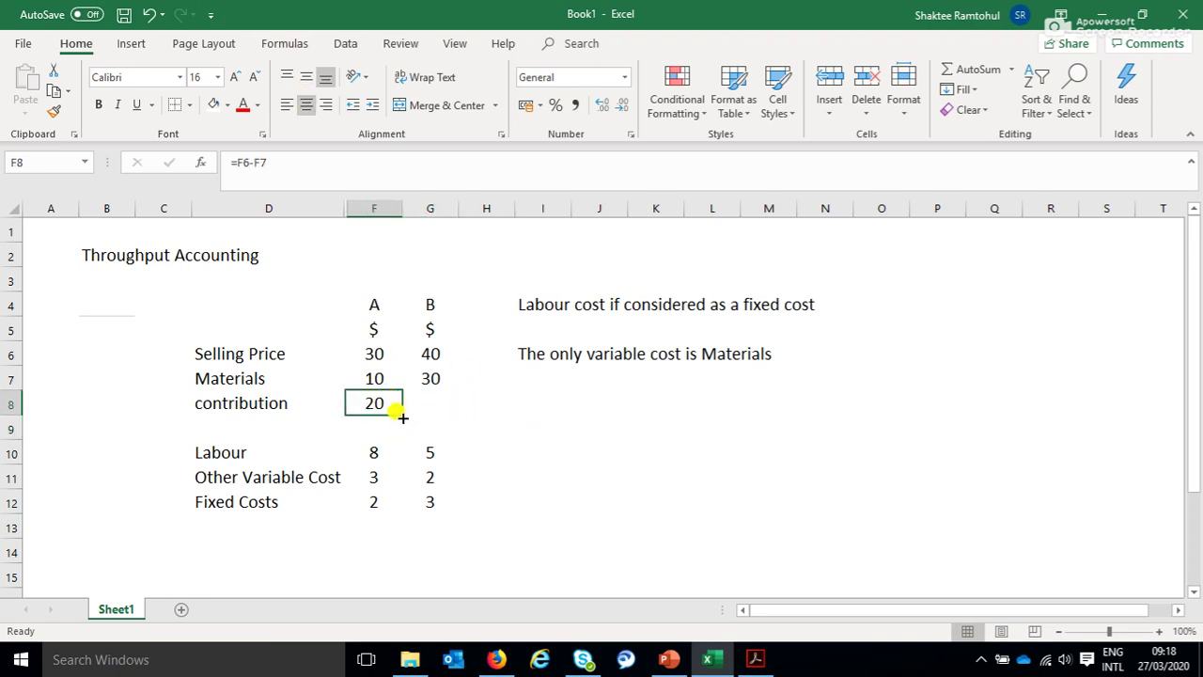
drag(401, 411, 457, 413)
click(562, 435)
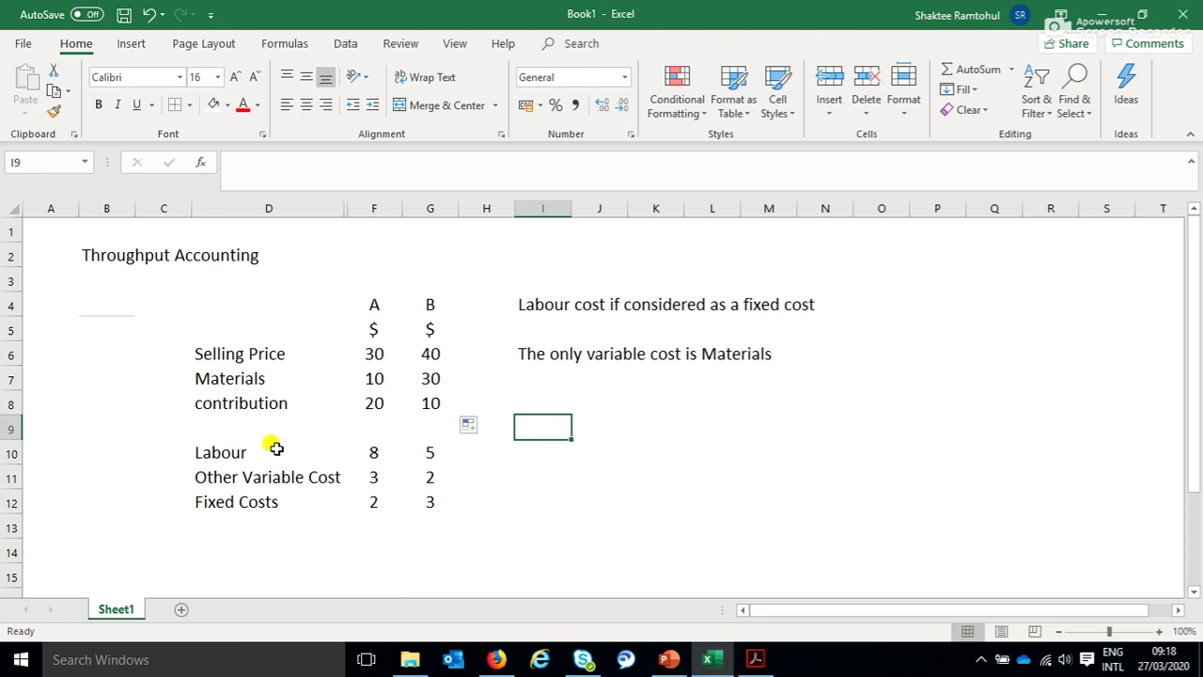
- Overwrite the D8 label 'contribution' with 'Throughput'
click(237, 402)
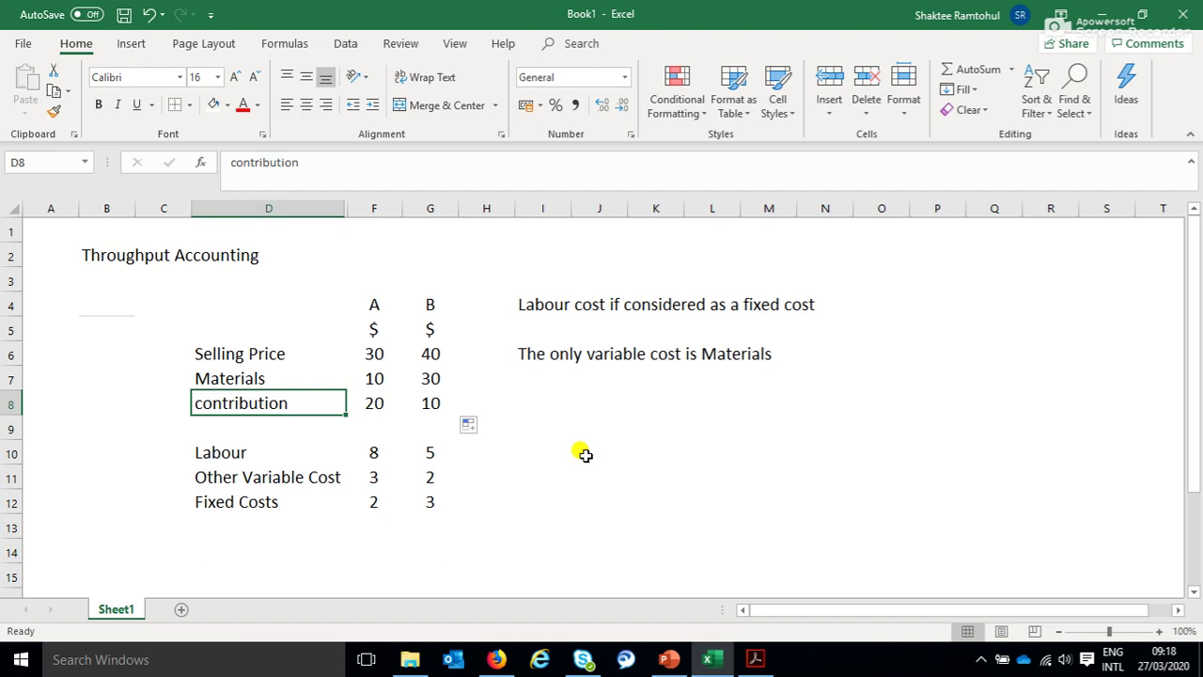
text(Th)
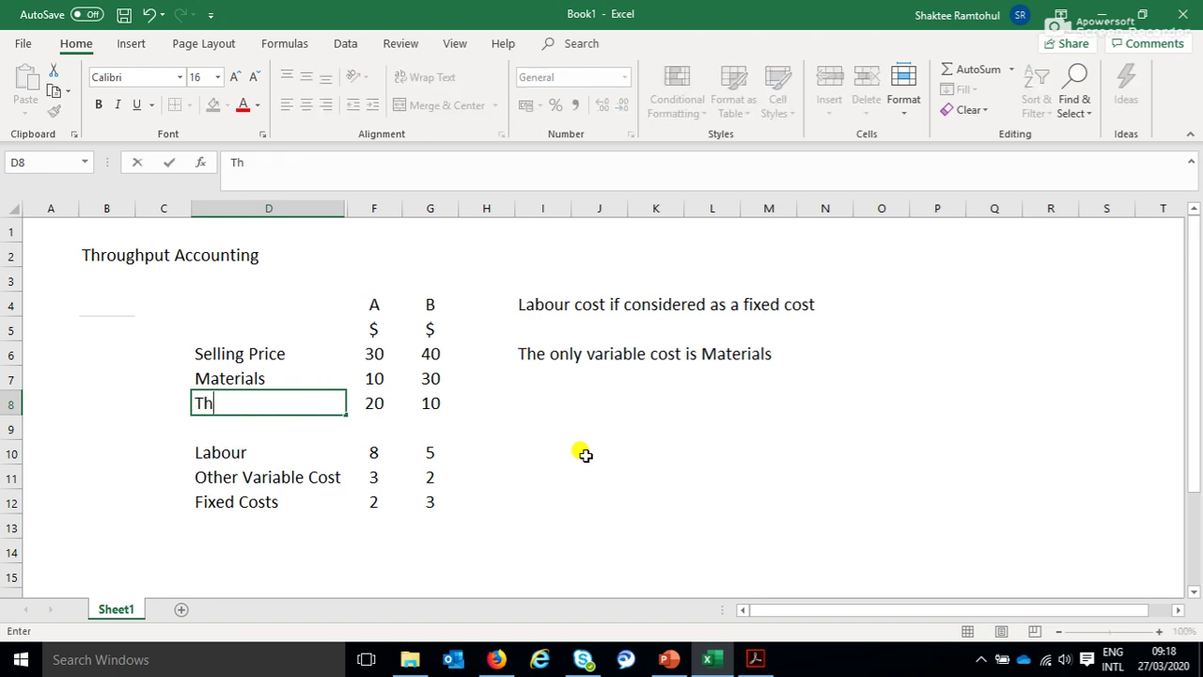
text(roughput)
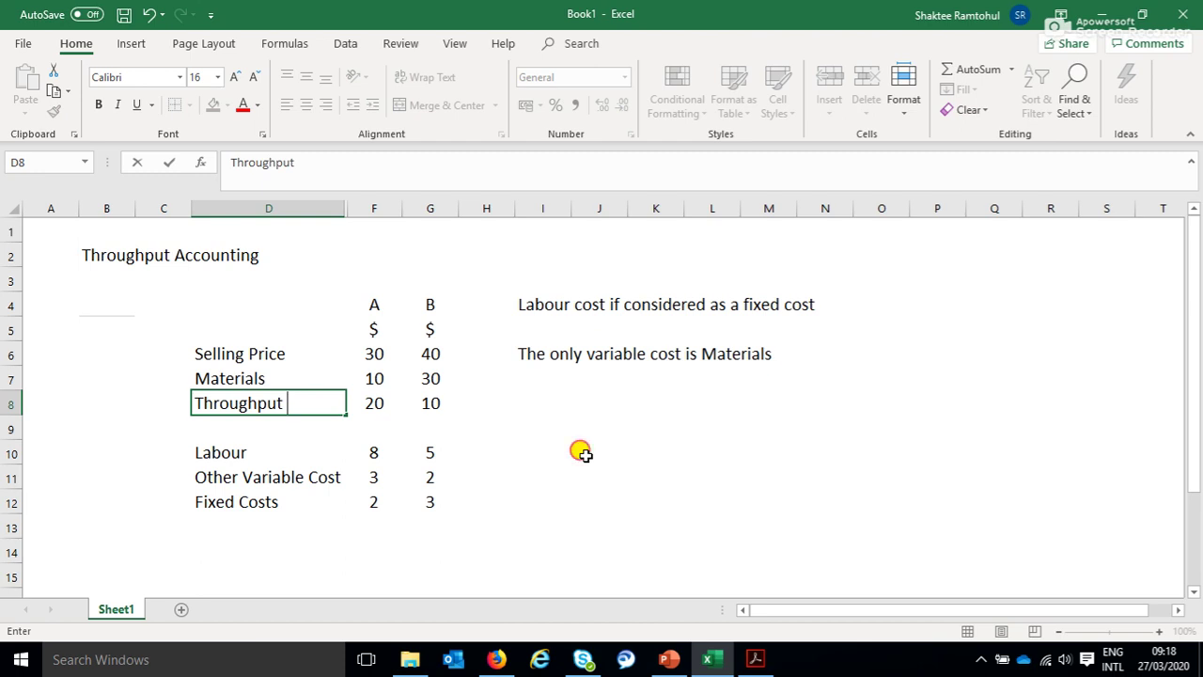
click(585, 455)
click(244, 405)
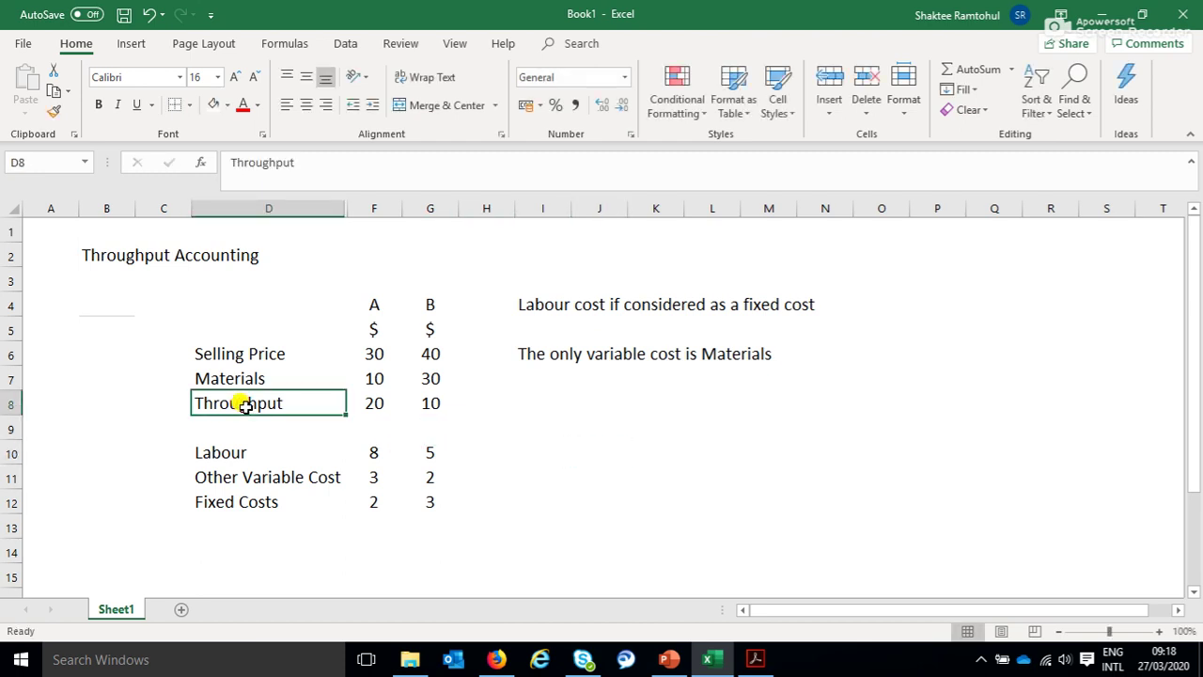
- Fill cell D8 with the standard yellow colour
click(227, 105)
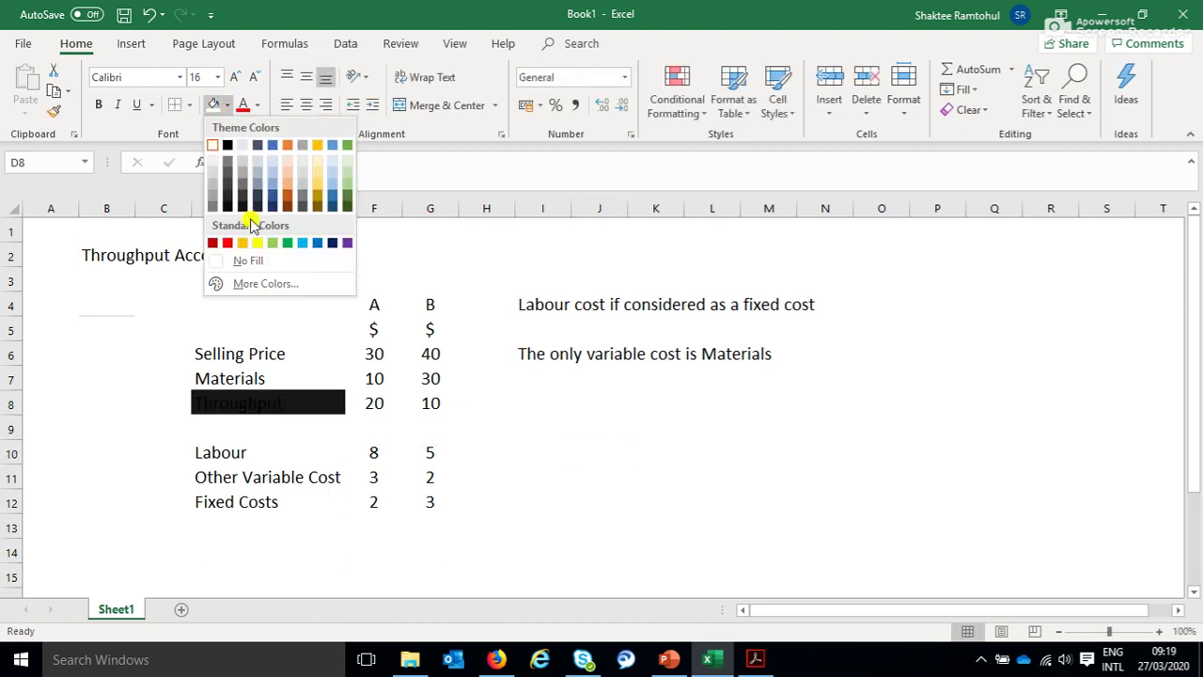
click(257, 243)
click(554, 426)
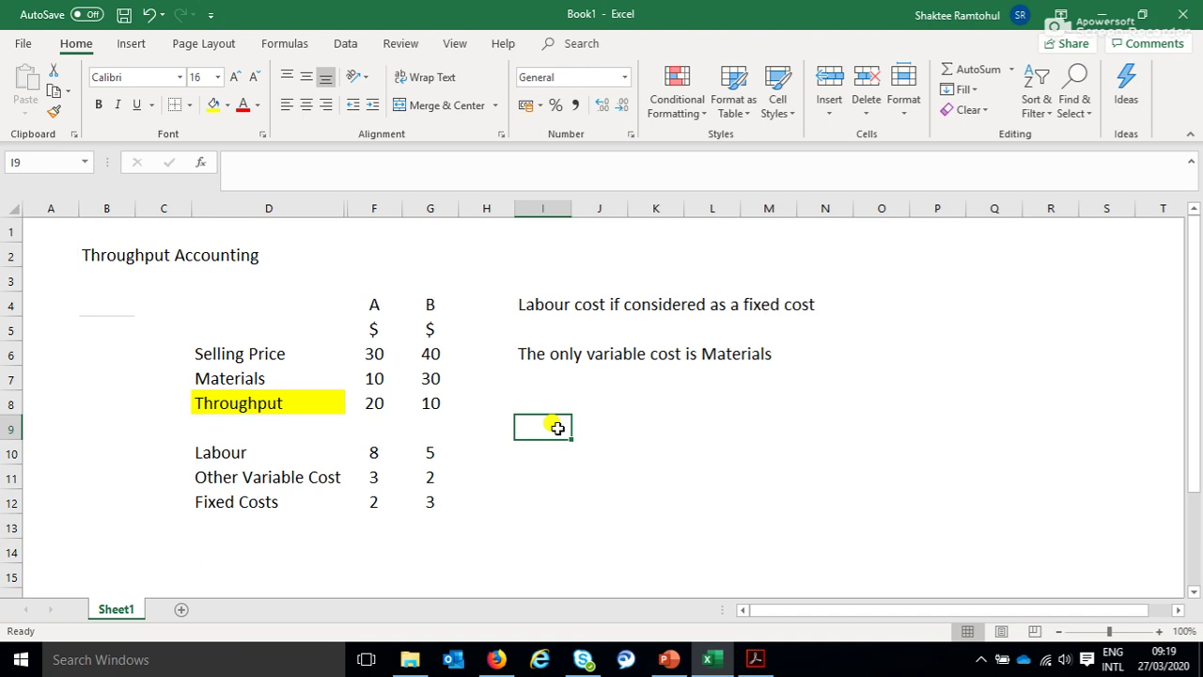
click(246, 404)
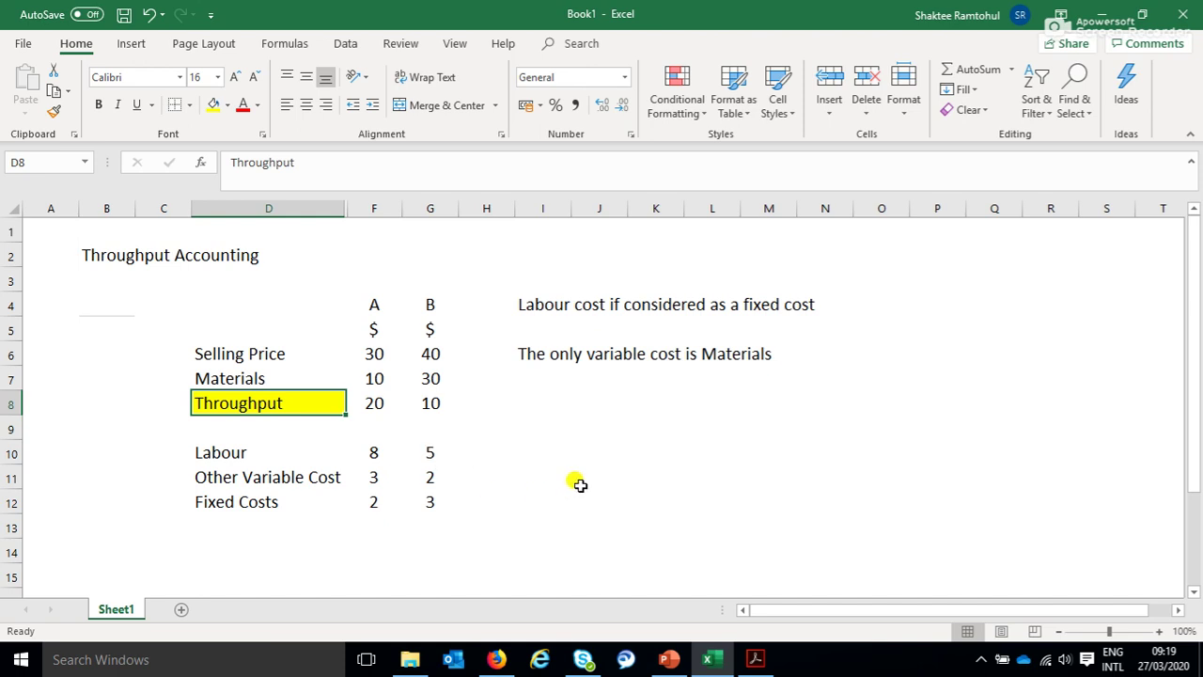
- Type the note 'All other remaining costs' in cell I10
click(545, 450)
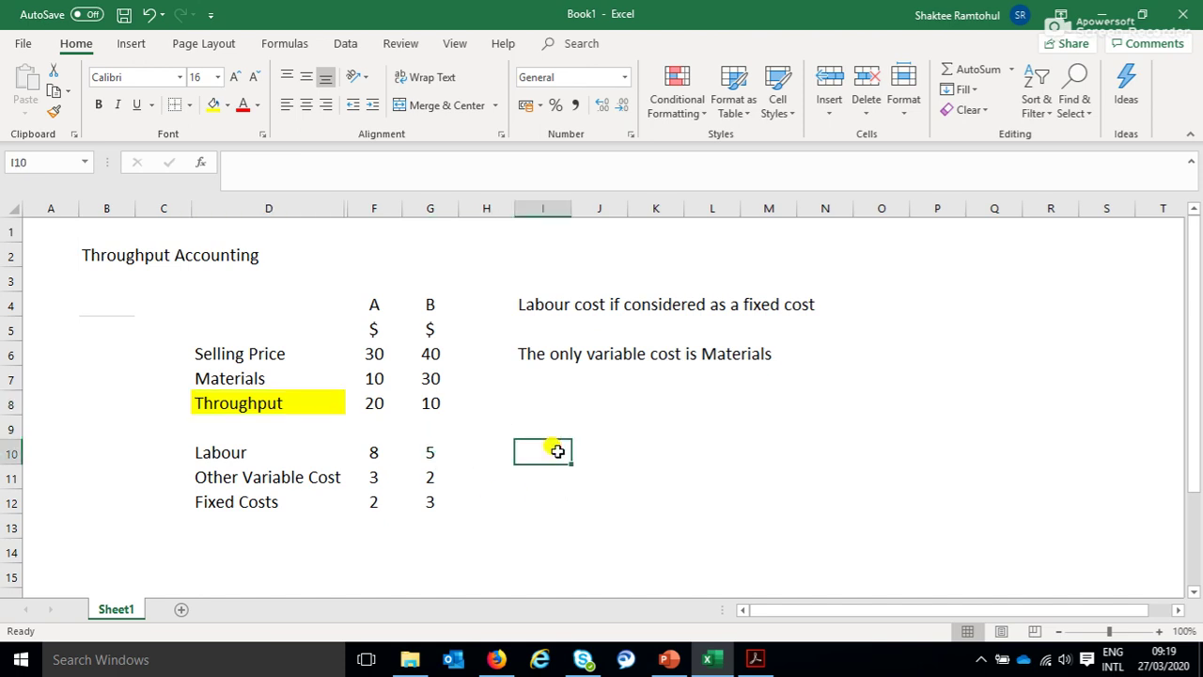
text(All oth)
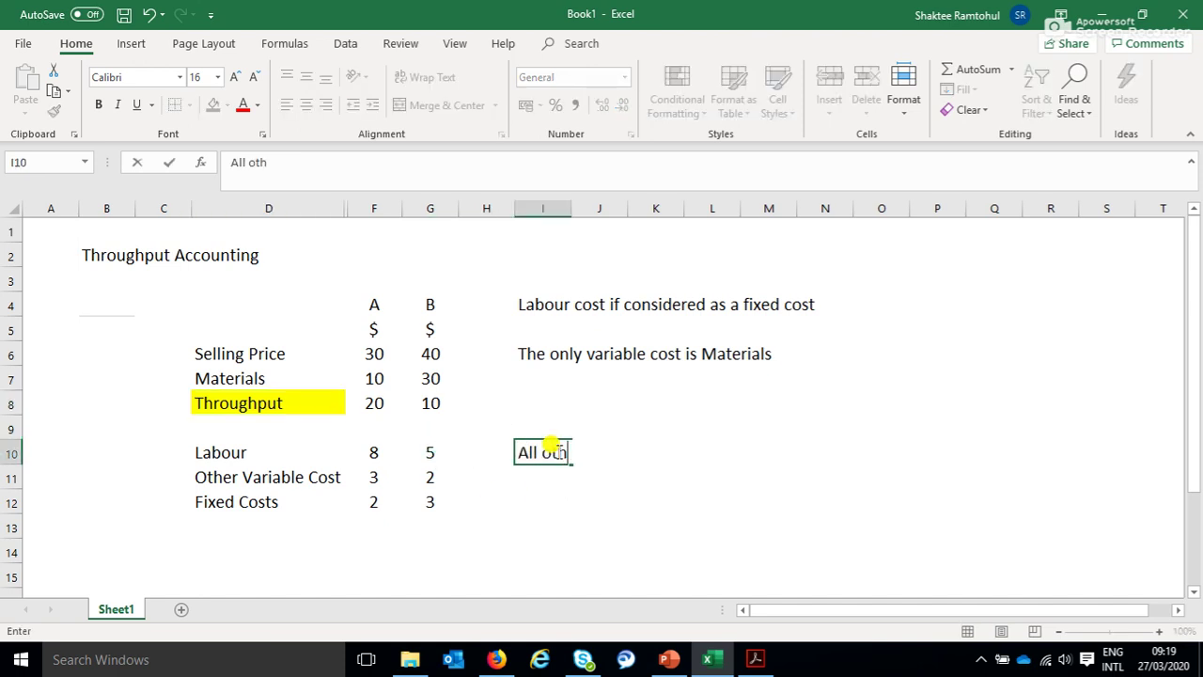
text(er remaining )
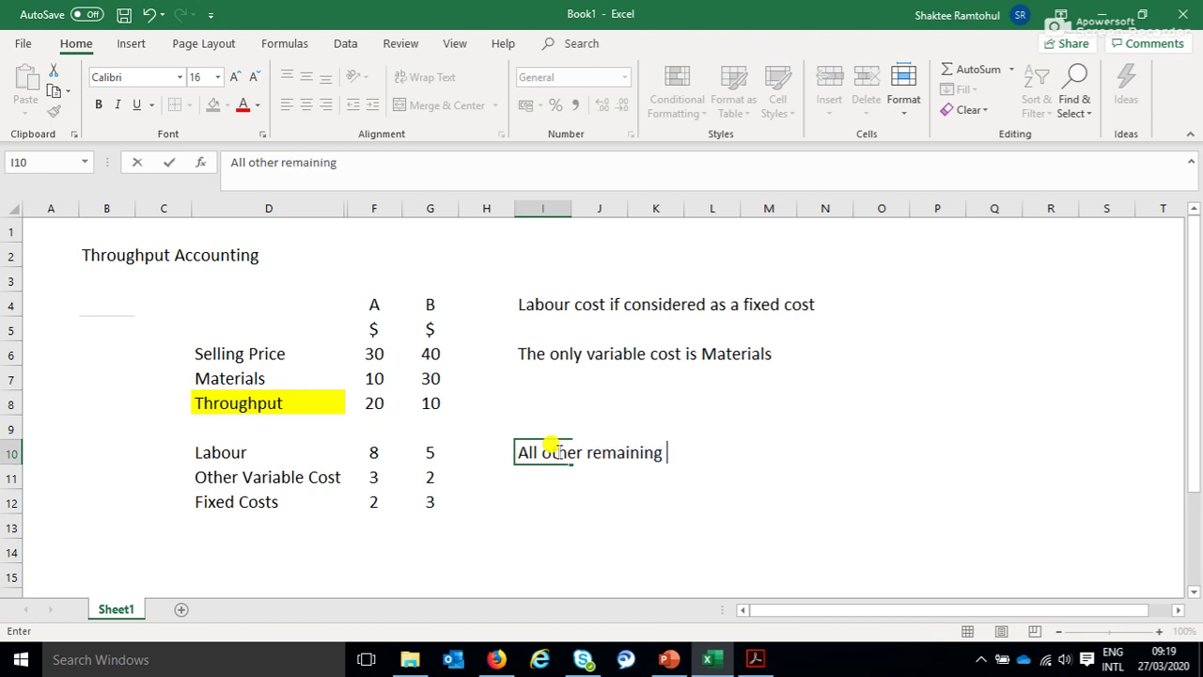
text(costs)
click(578, 491)
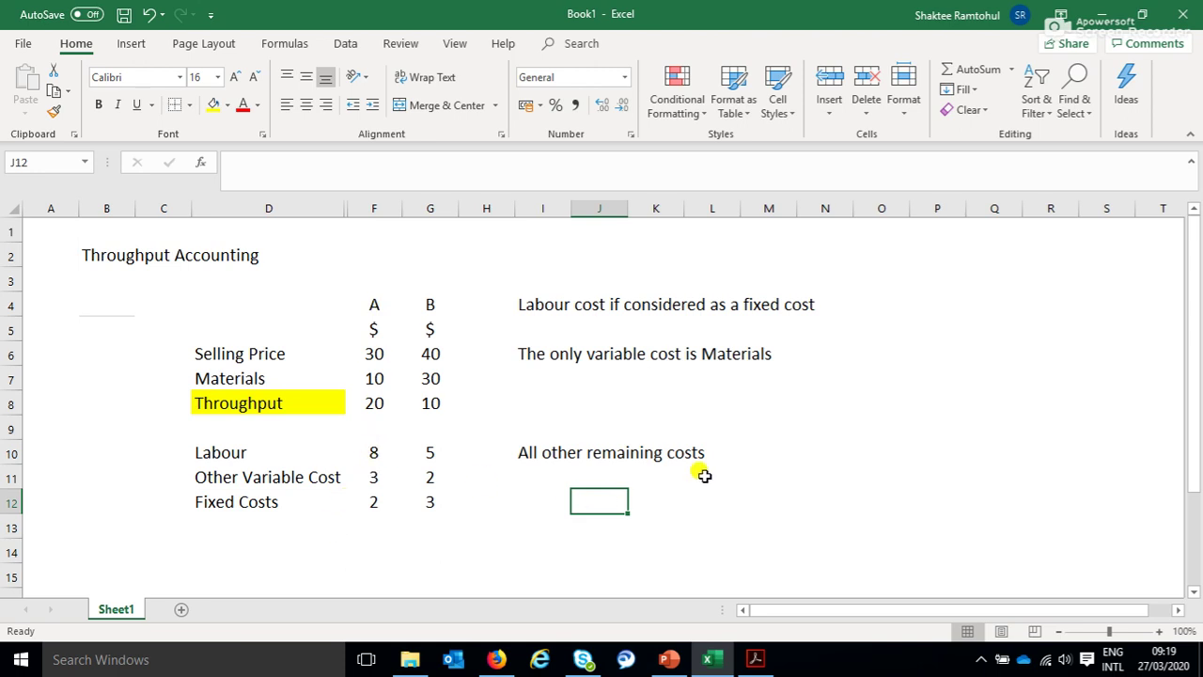
- Enter =F10+F11+F12 in M10 to total product A's remaining costs as 13
click(764, 452)
text(=)
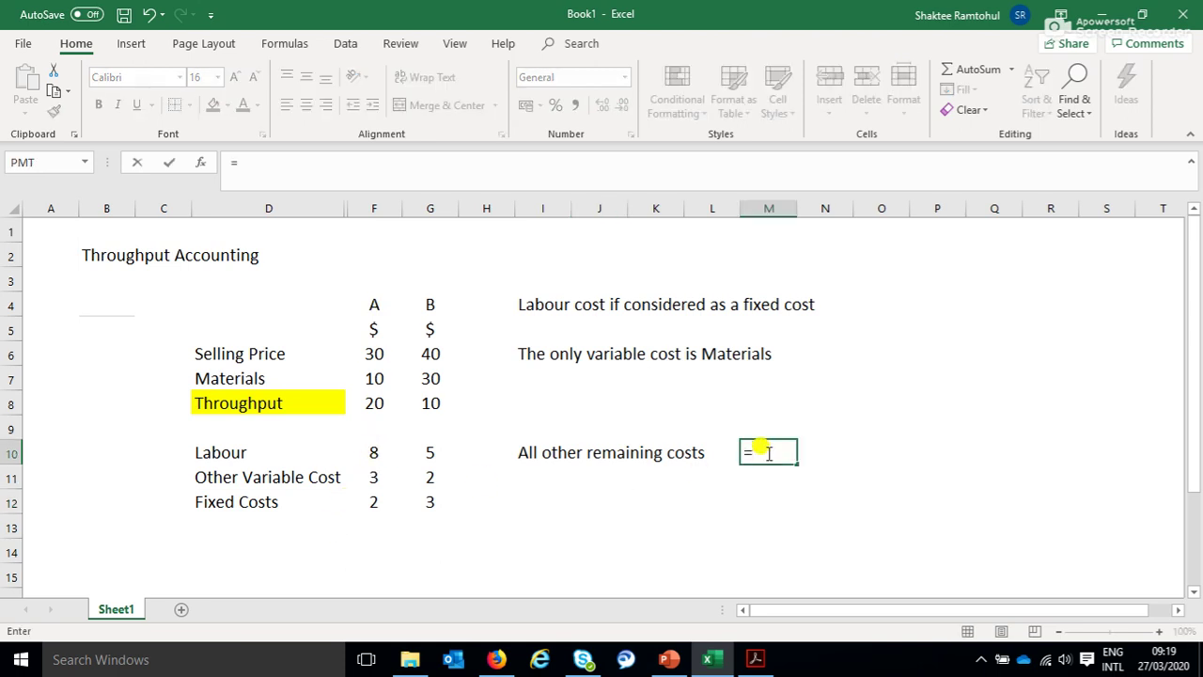
click(375, 453)
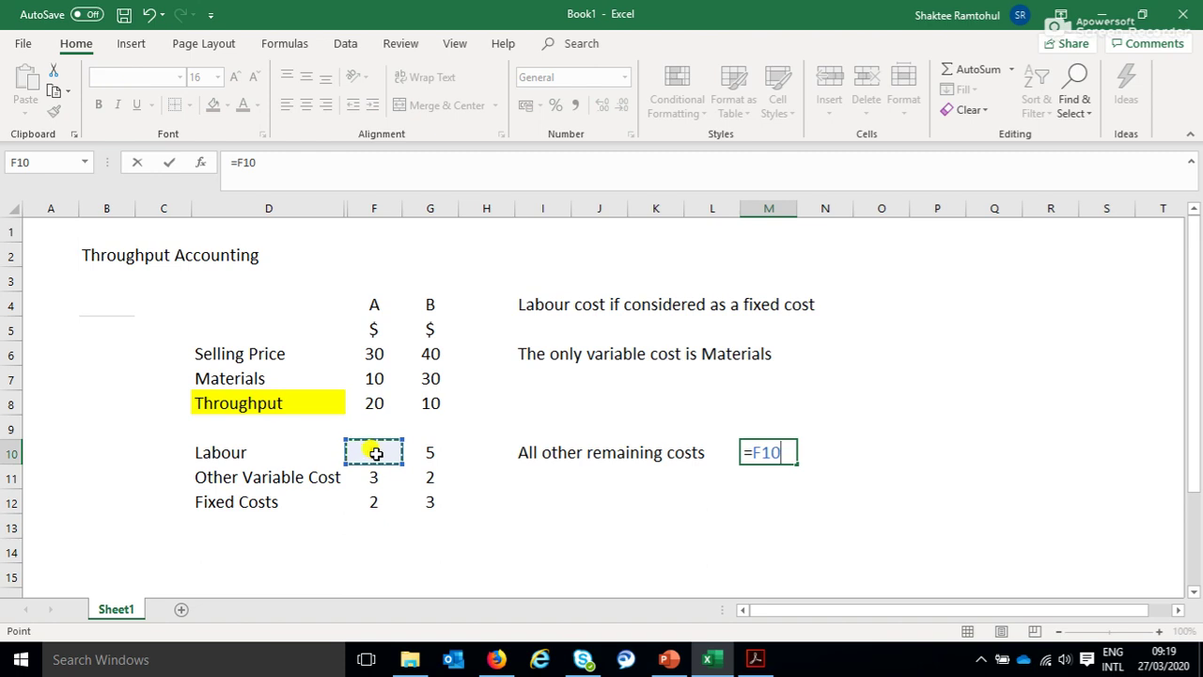
text(+)
click(366, 476)
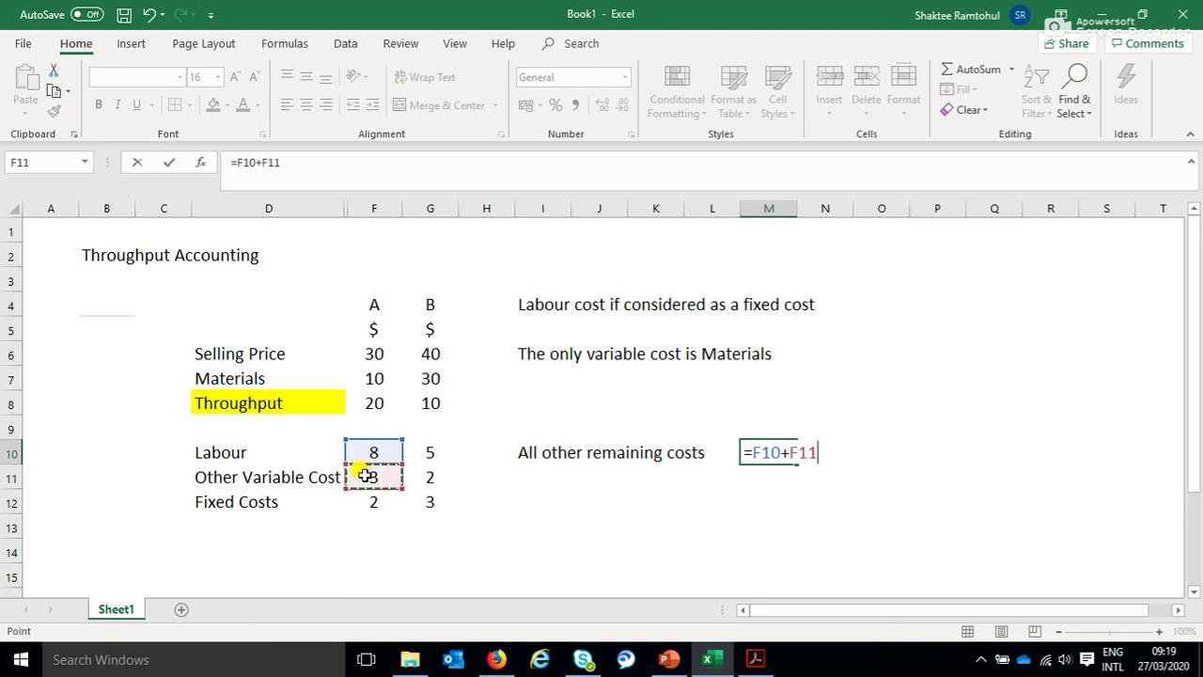
text(+)
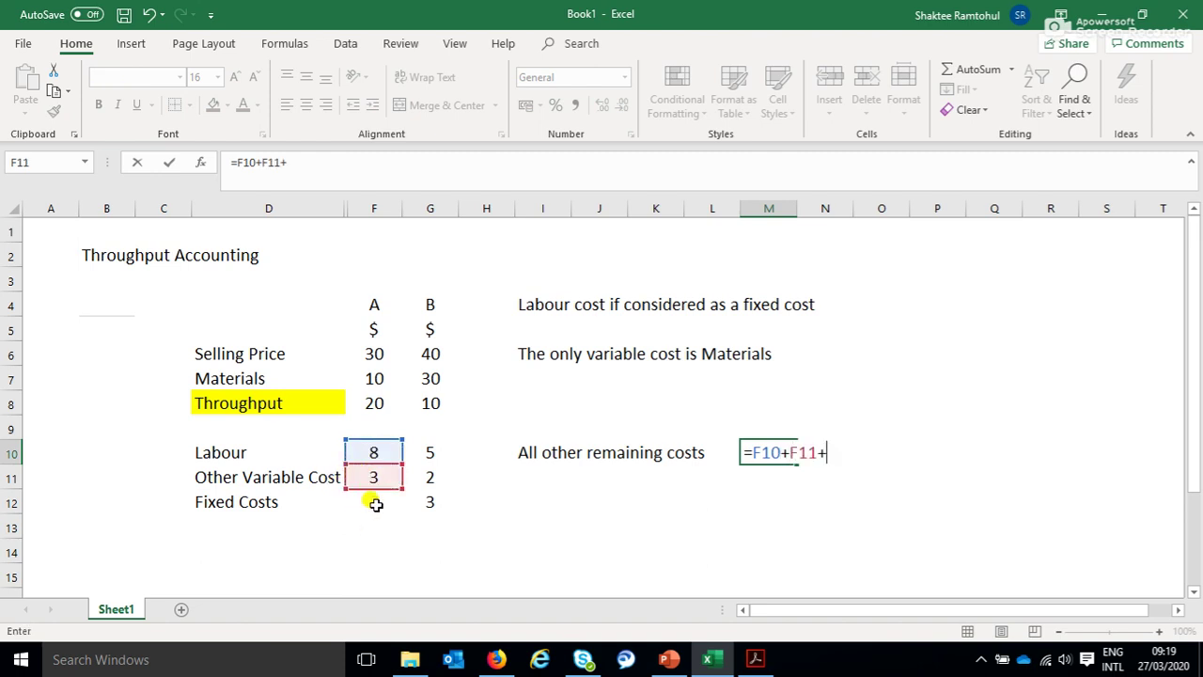
click(375, 505)
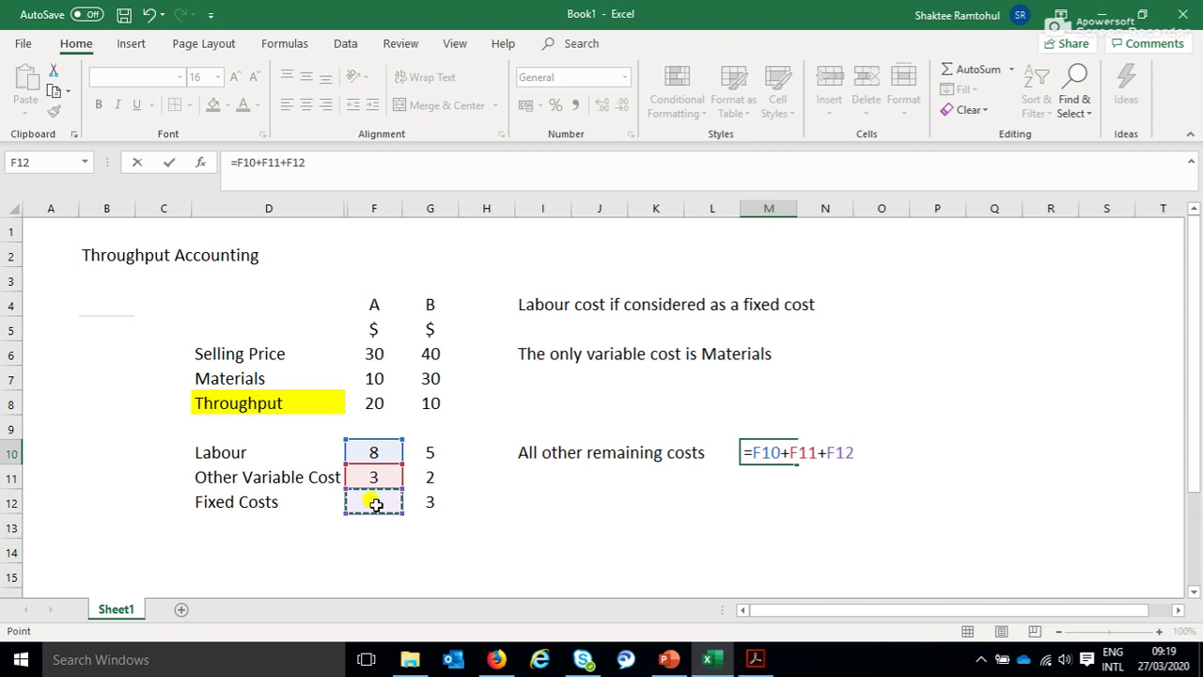
key(Return)
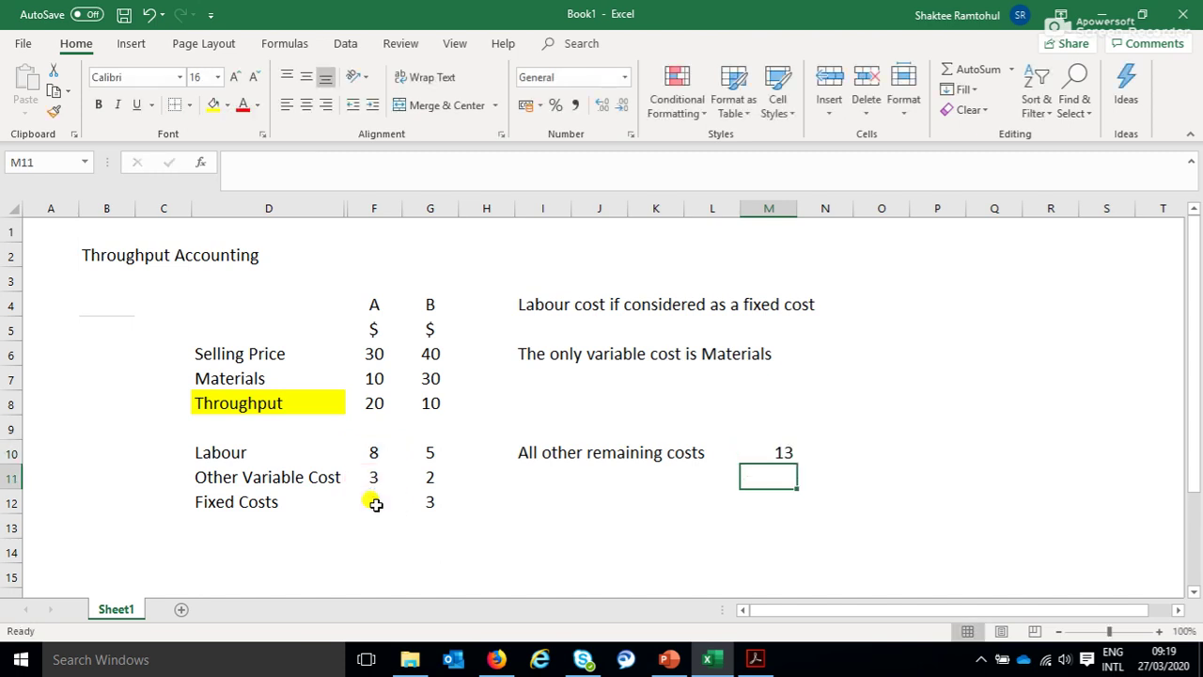
click(771, 451)
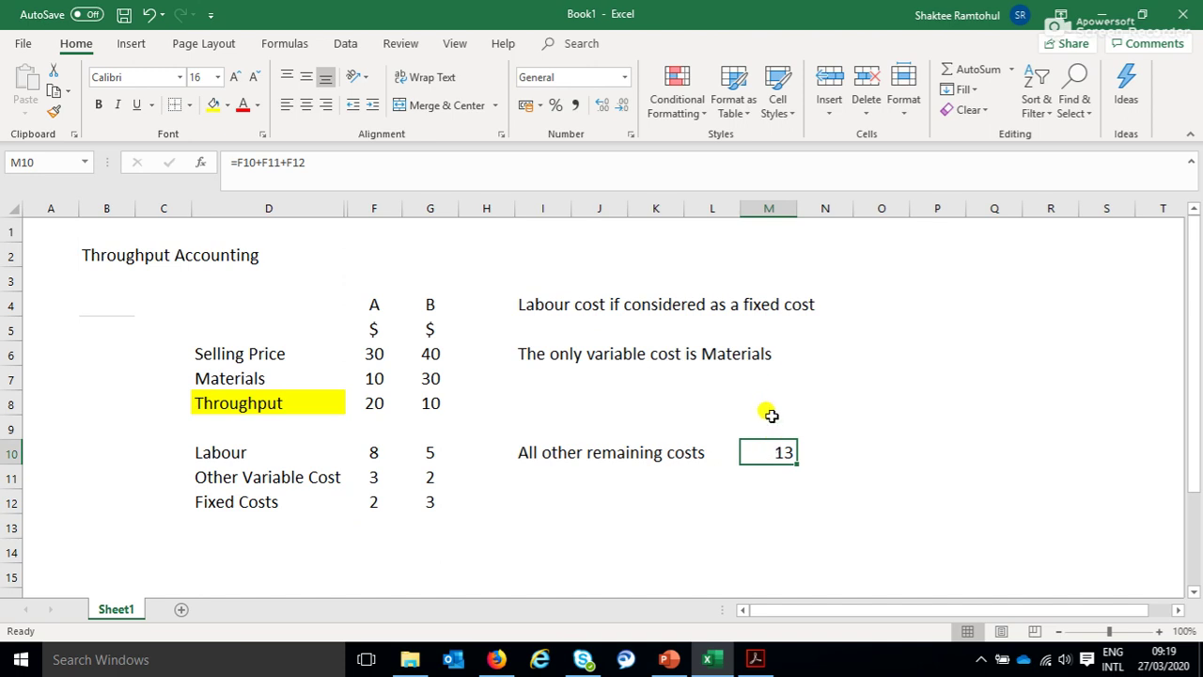
click(773, 425)
- Head M9 'Fixed Costs' and enter =G10+G11+G12 in O10, totalling product B as 10
text(Fi)
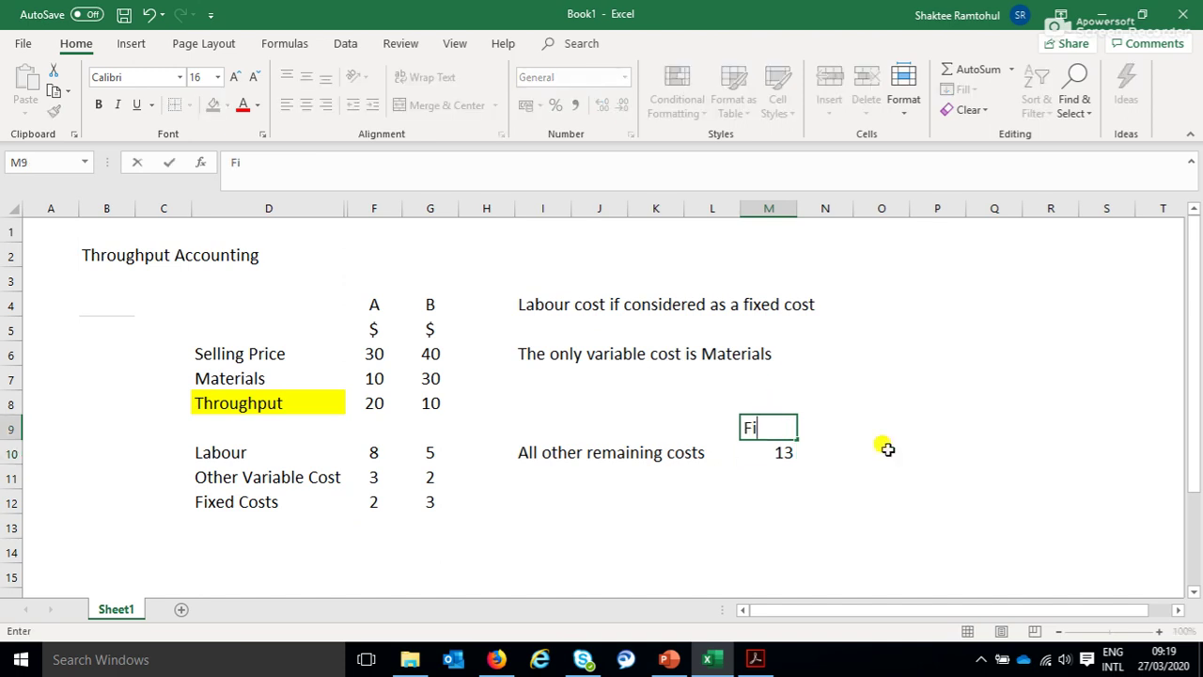
text(xed Costs)
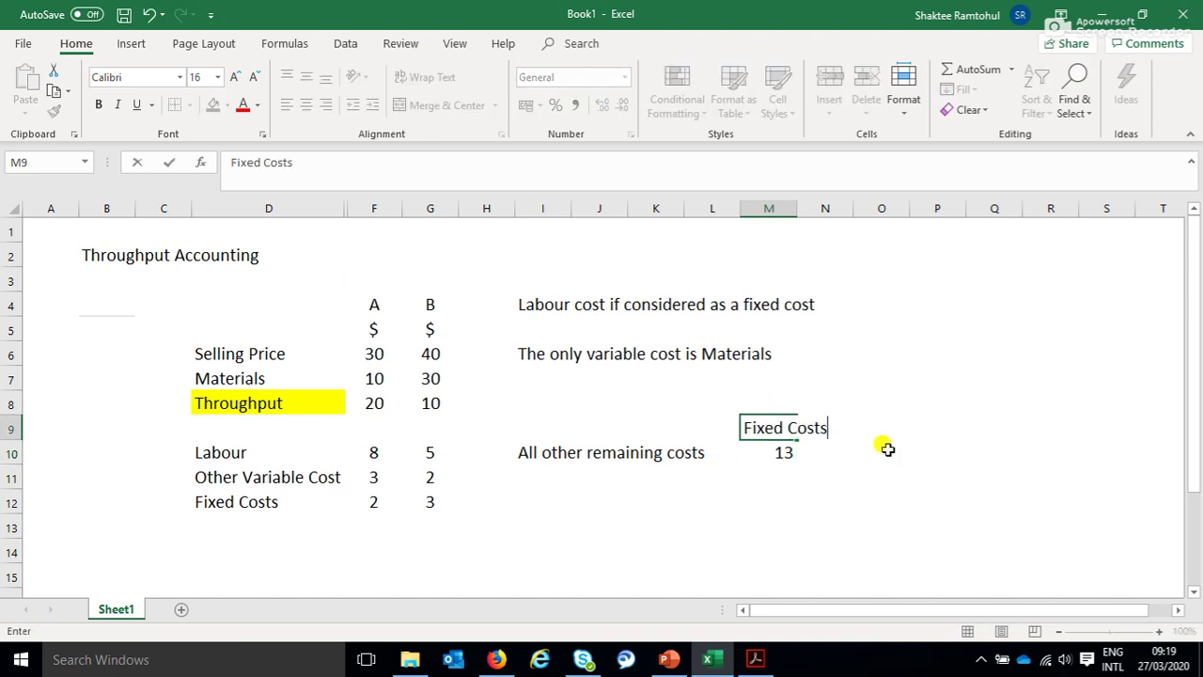
key(Return)
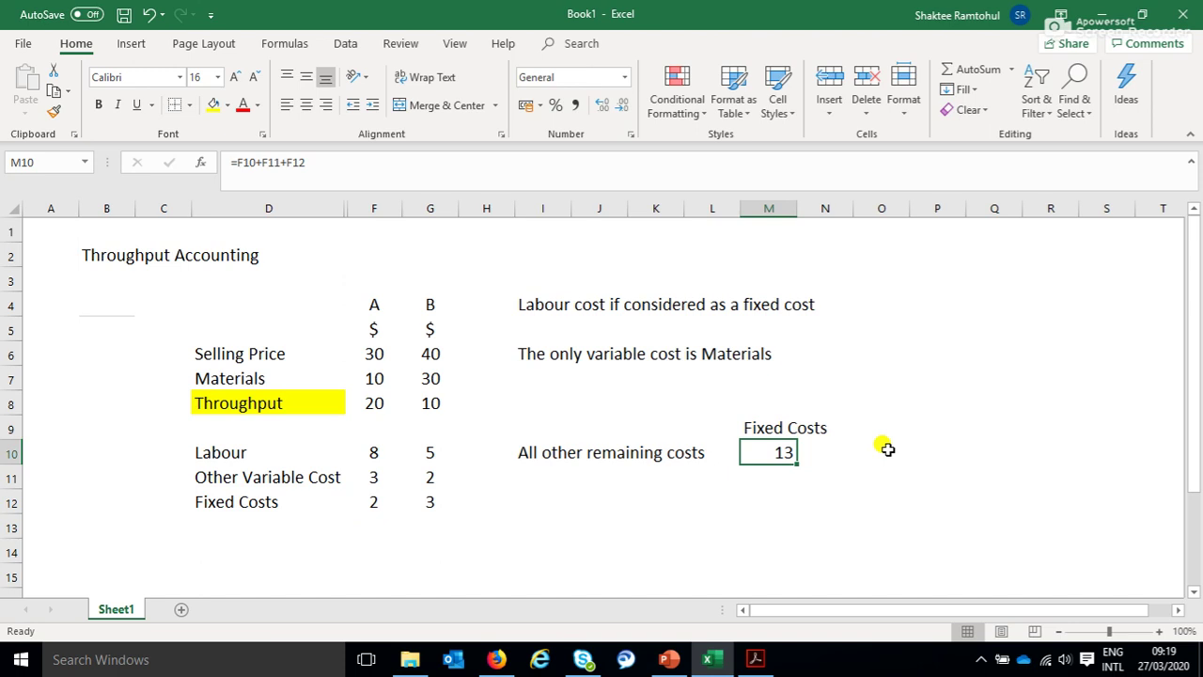
click(878, 454)
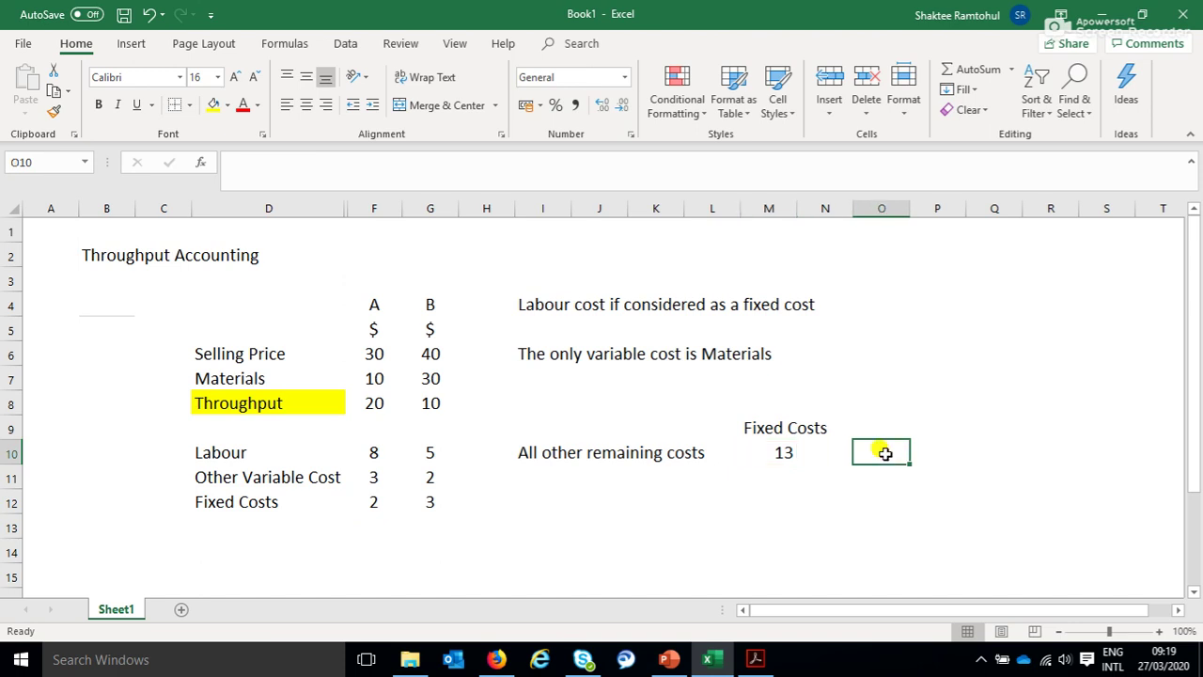
text(=)
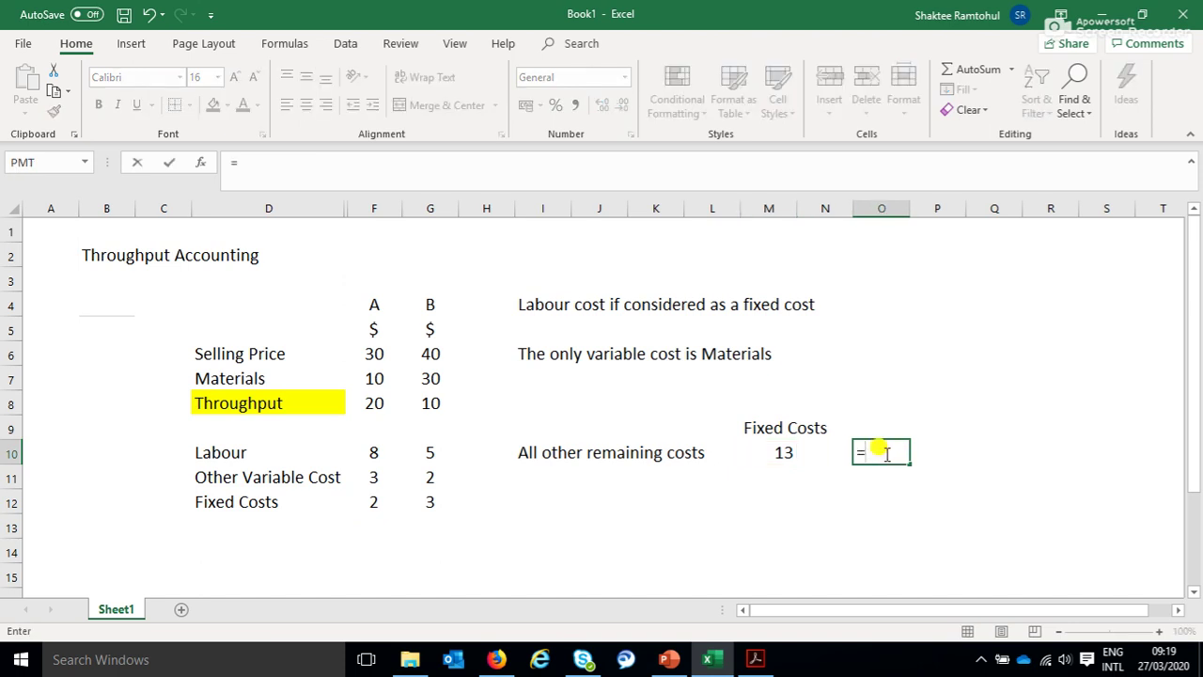
click(428, 452)
text(+)
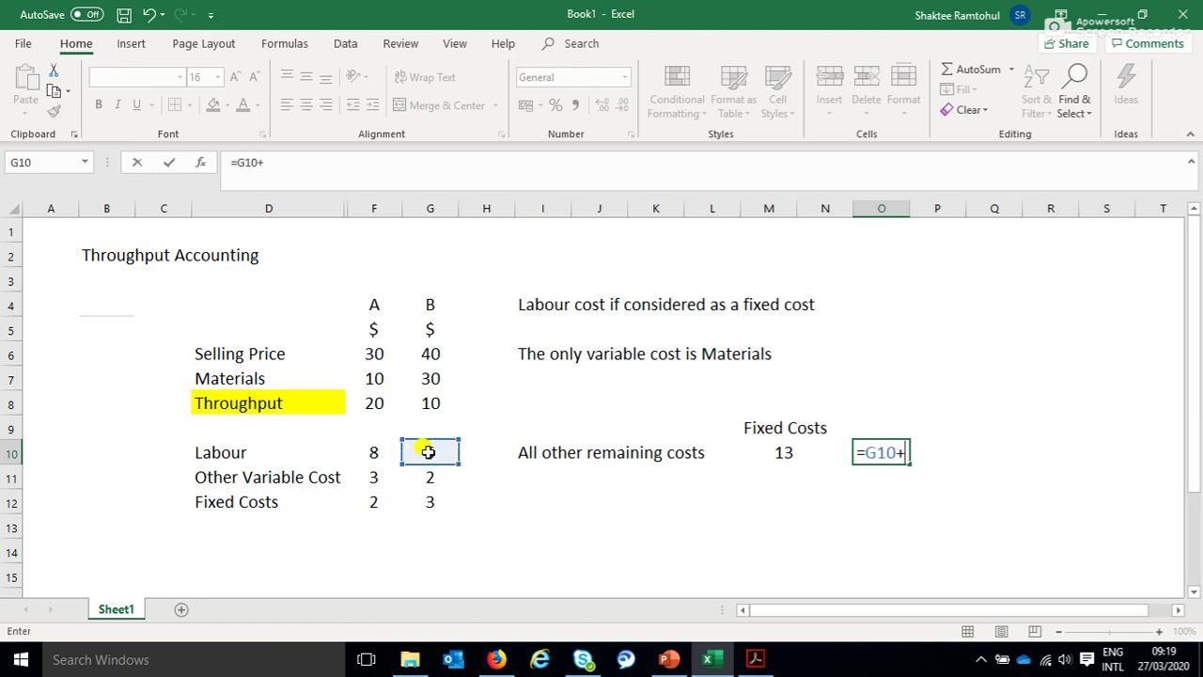
click(425, 479)
text(+)
click(425, 501)
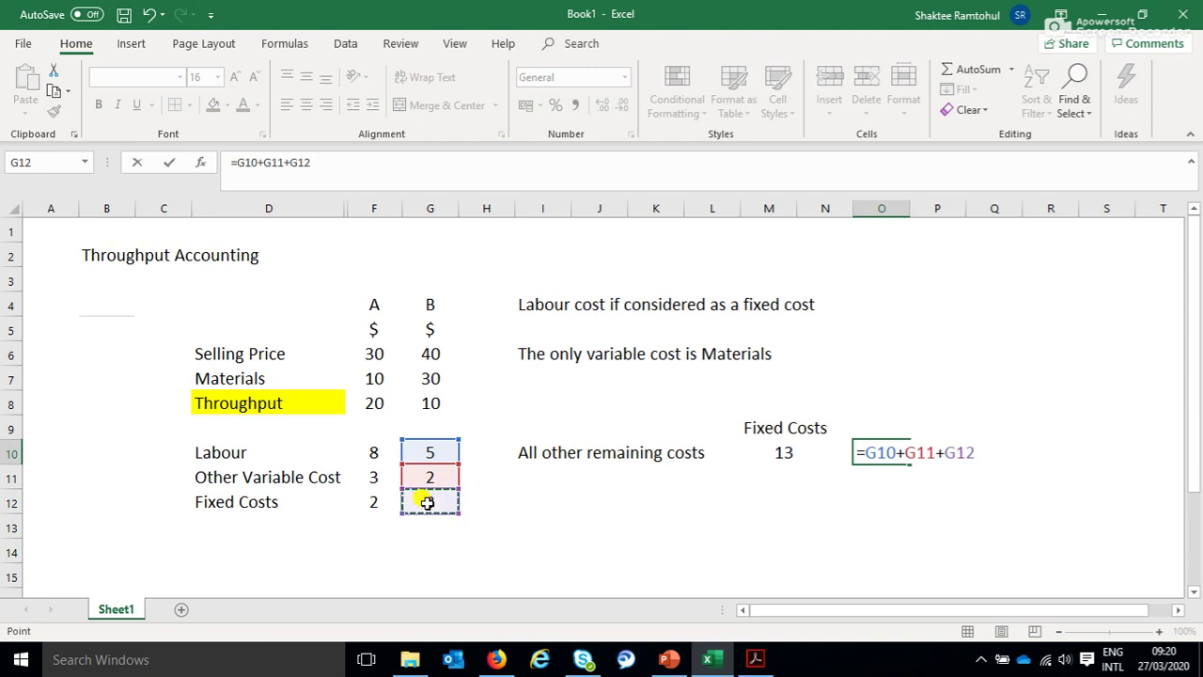
key(Return)
click(877, 452)
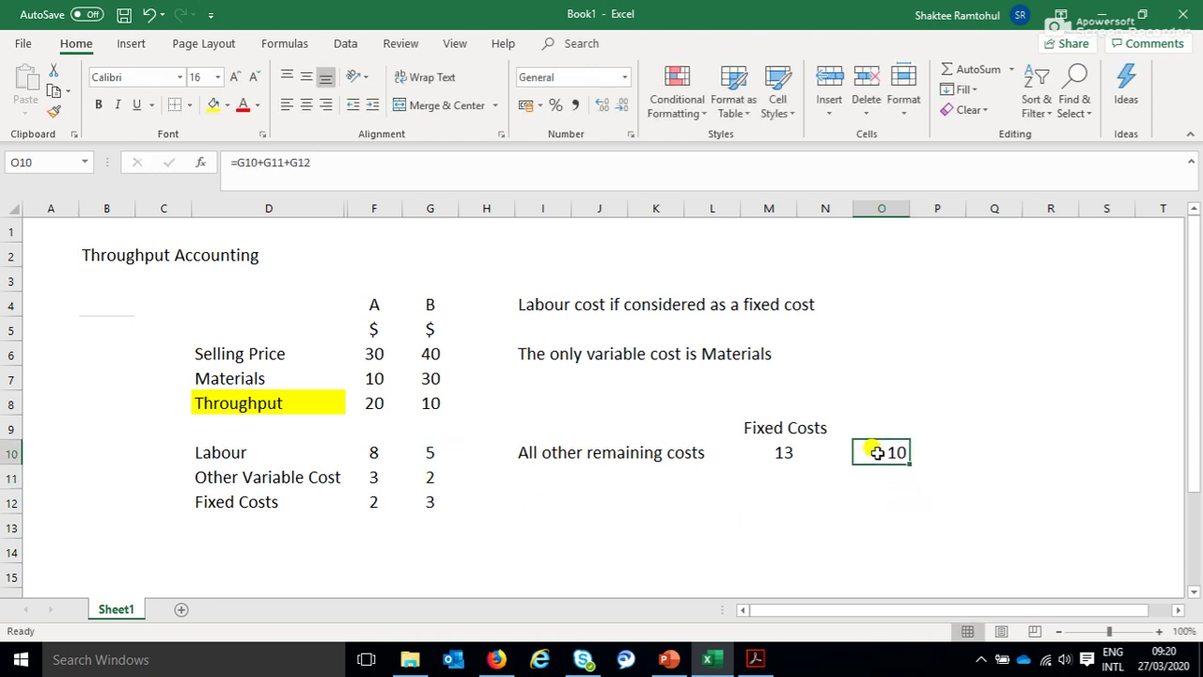
click(508, 498)
click(610, 502)
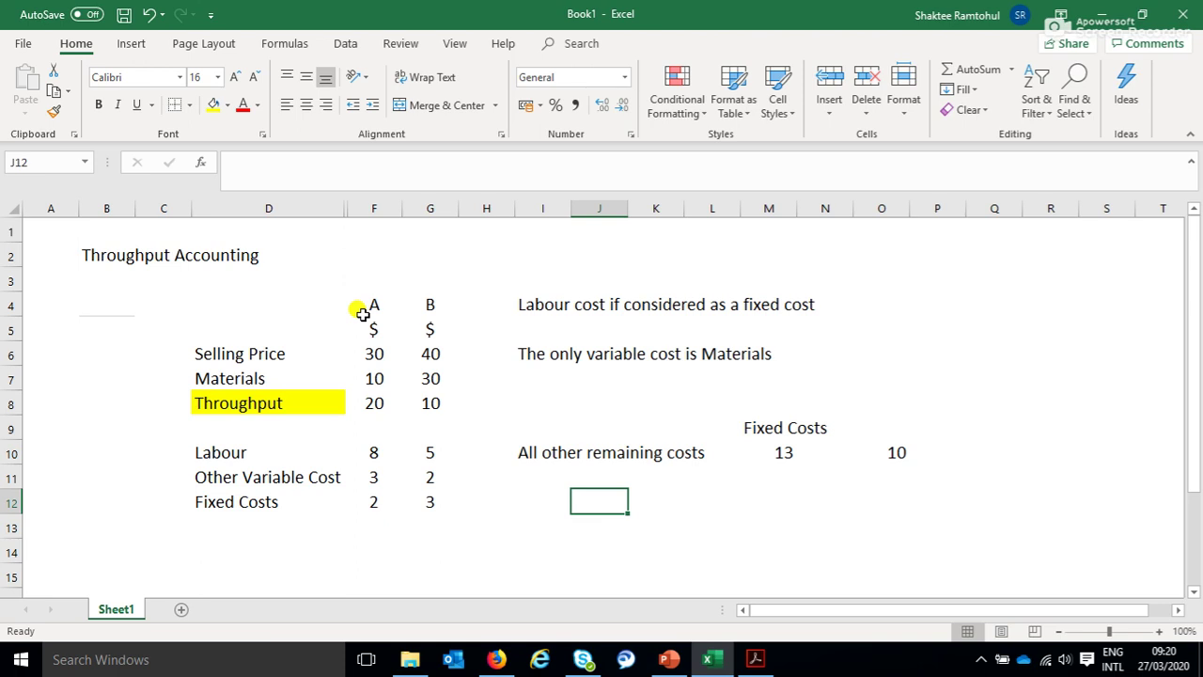
click(121, 259)
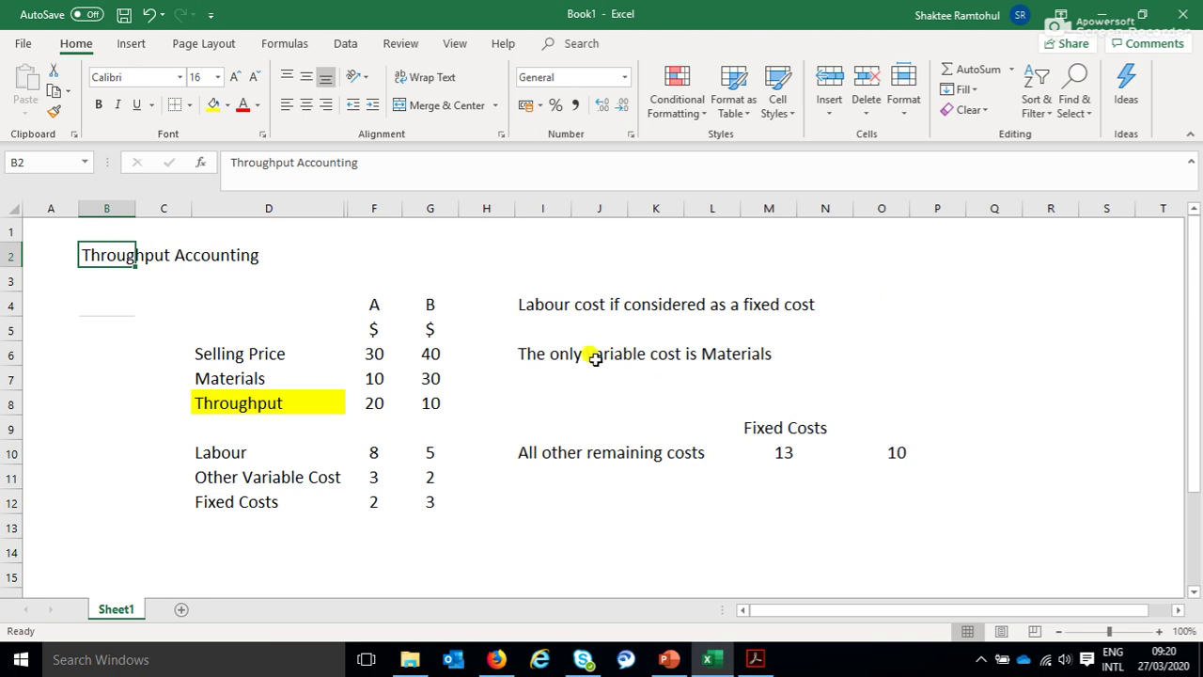
click(533, 355)
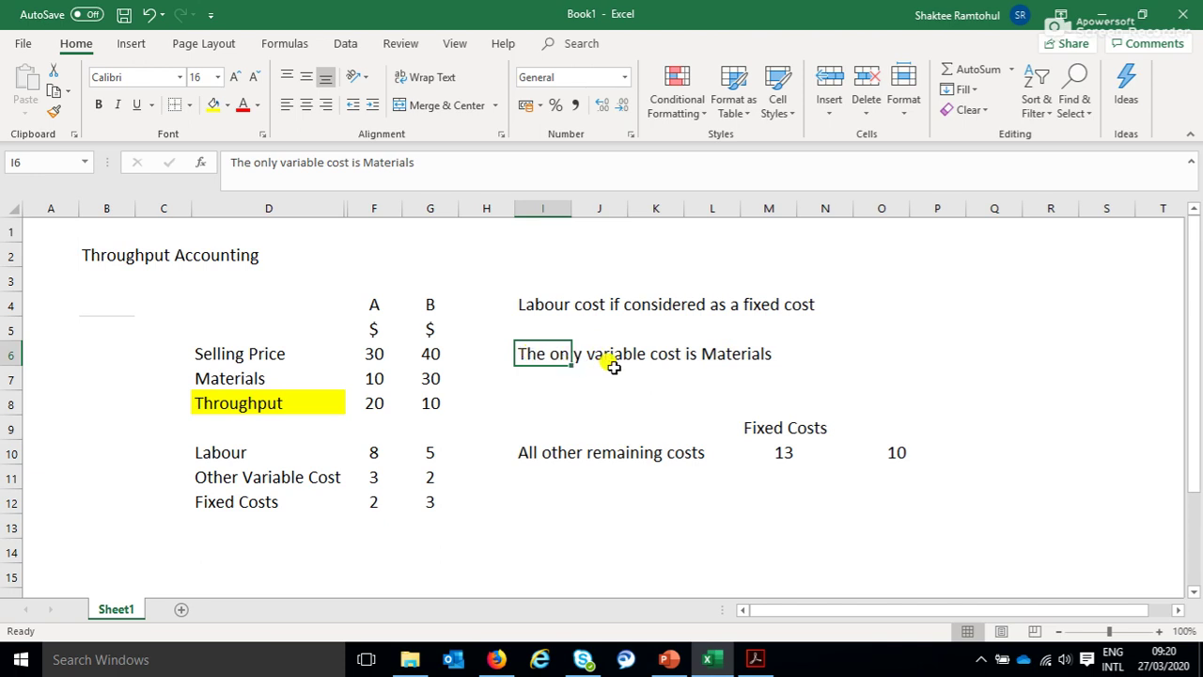
click(533, 454)
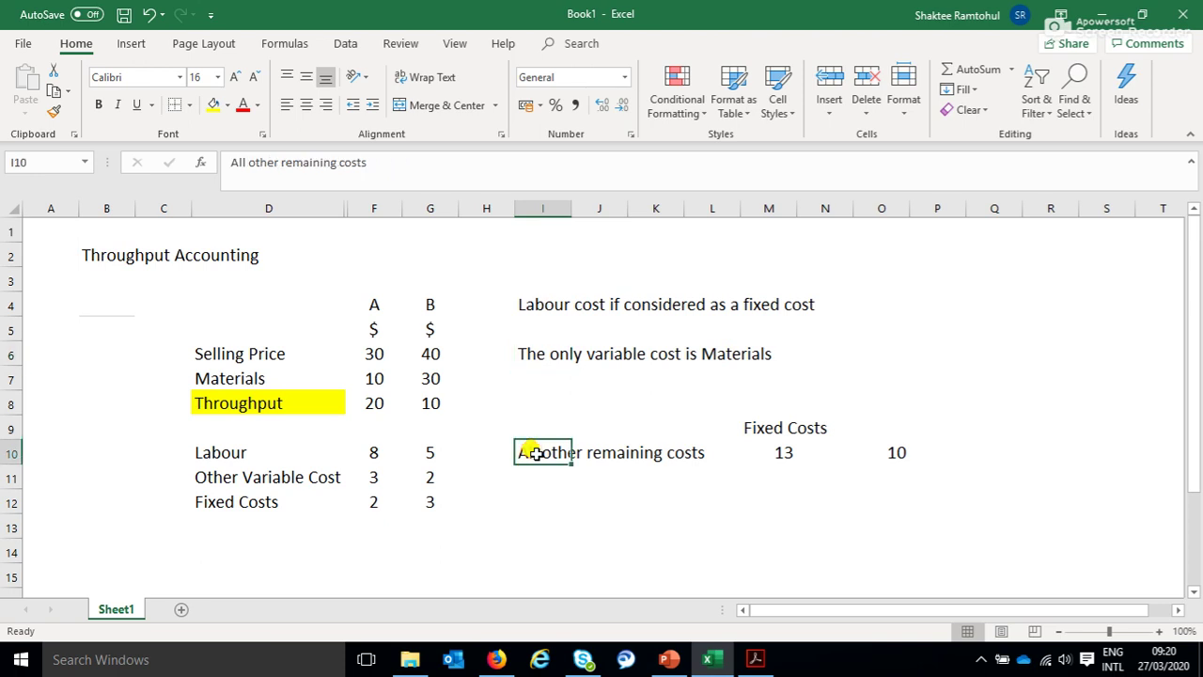
click(800, 427)
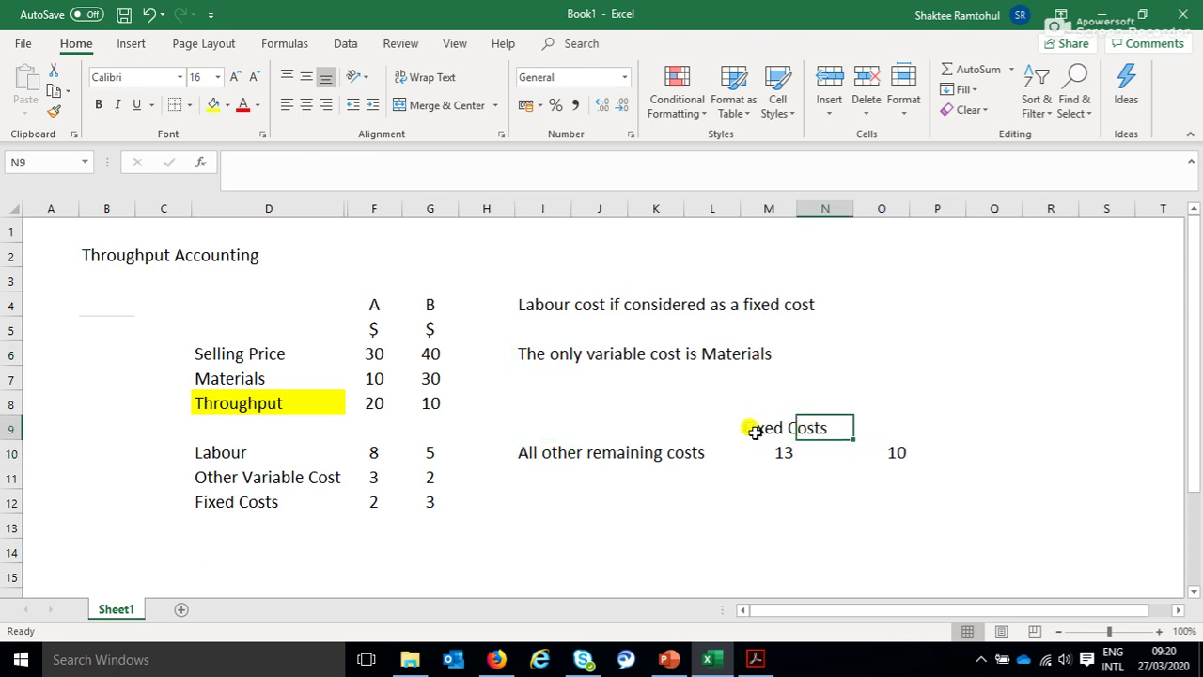
click(755, 431)
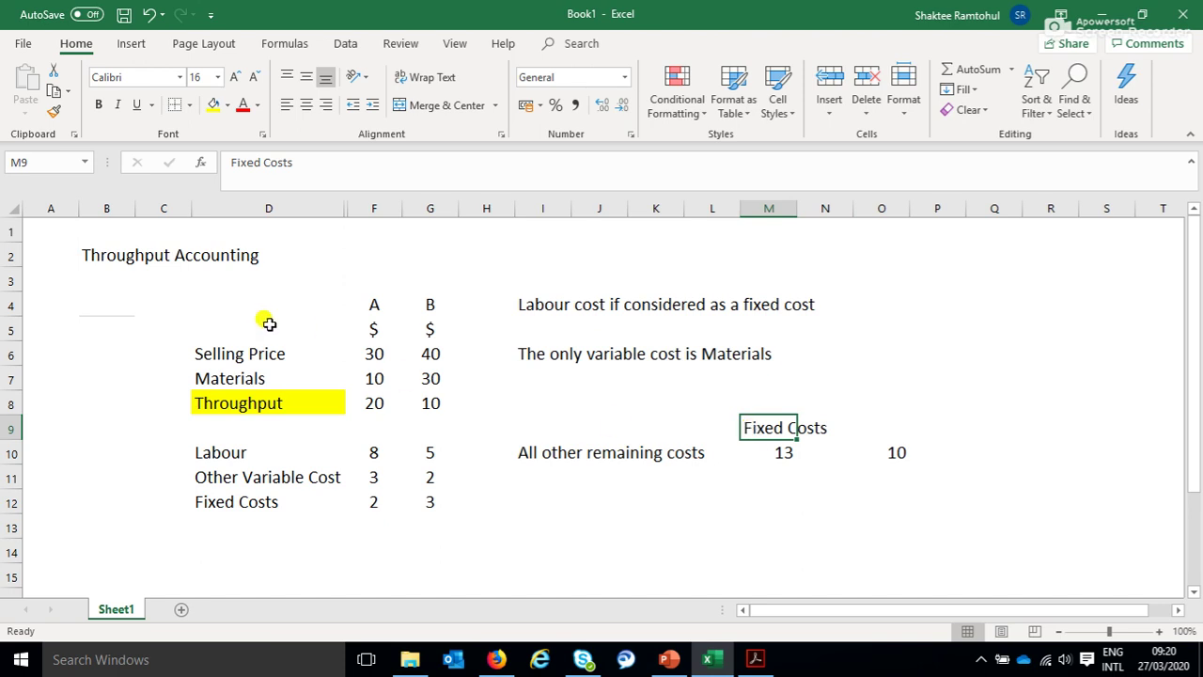
click(101, 428)
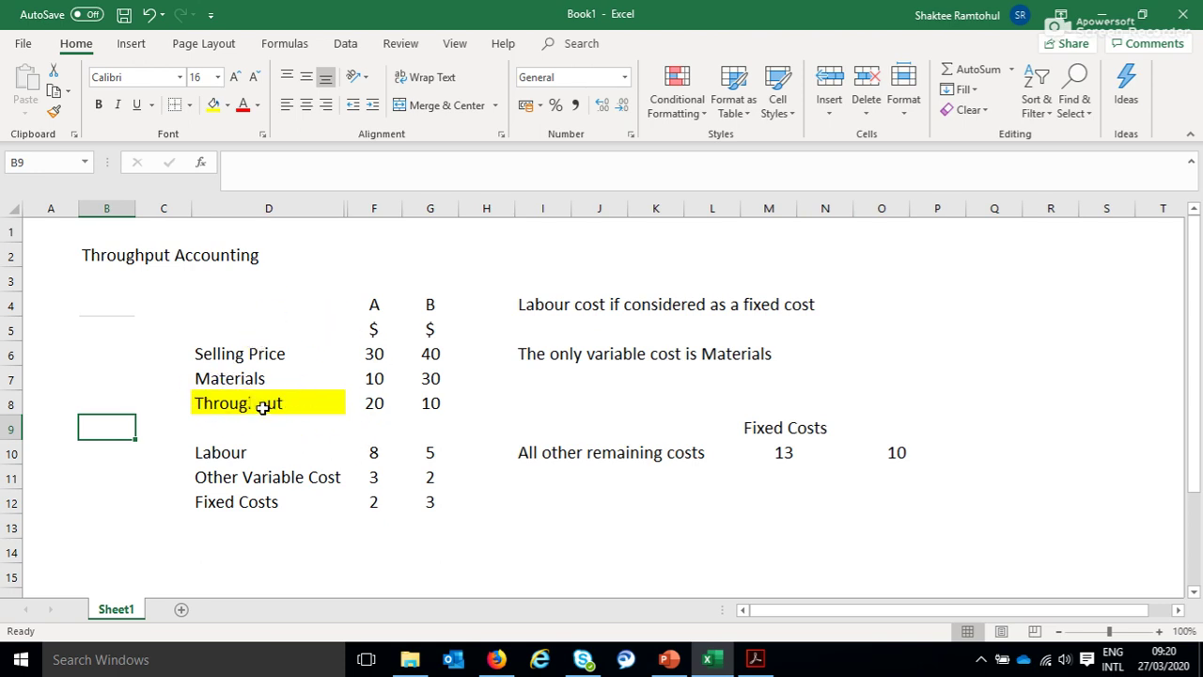
click(263, 404)
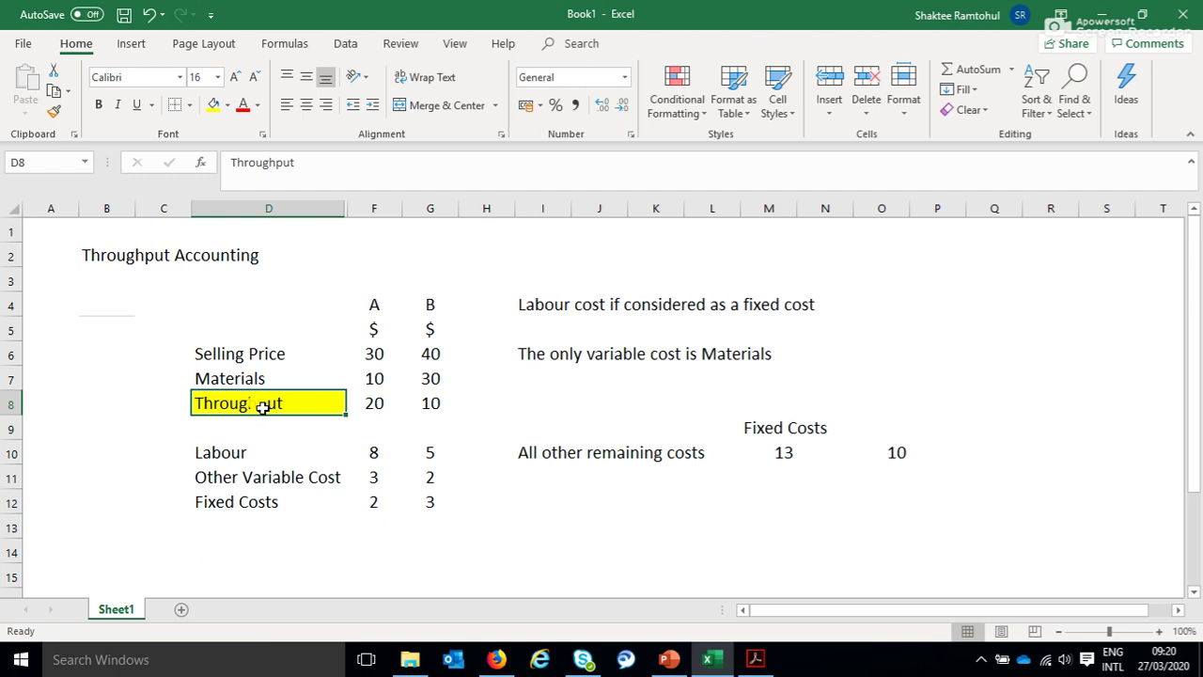